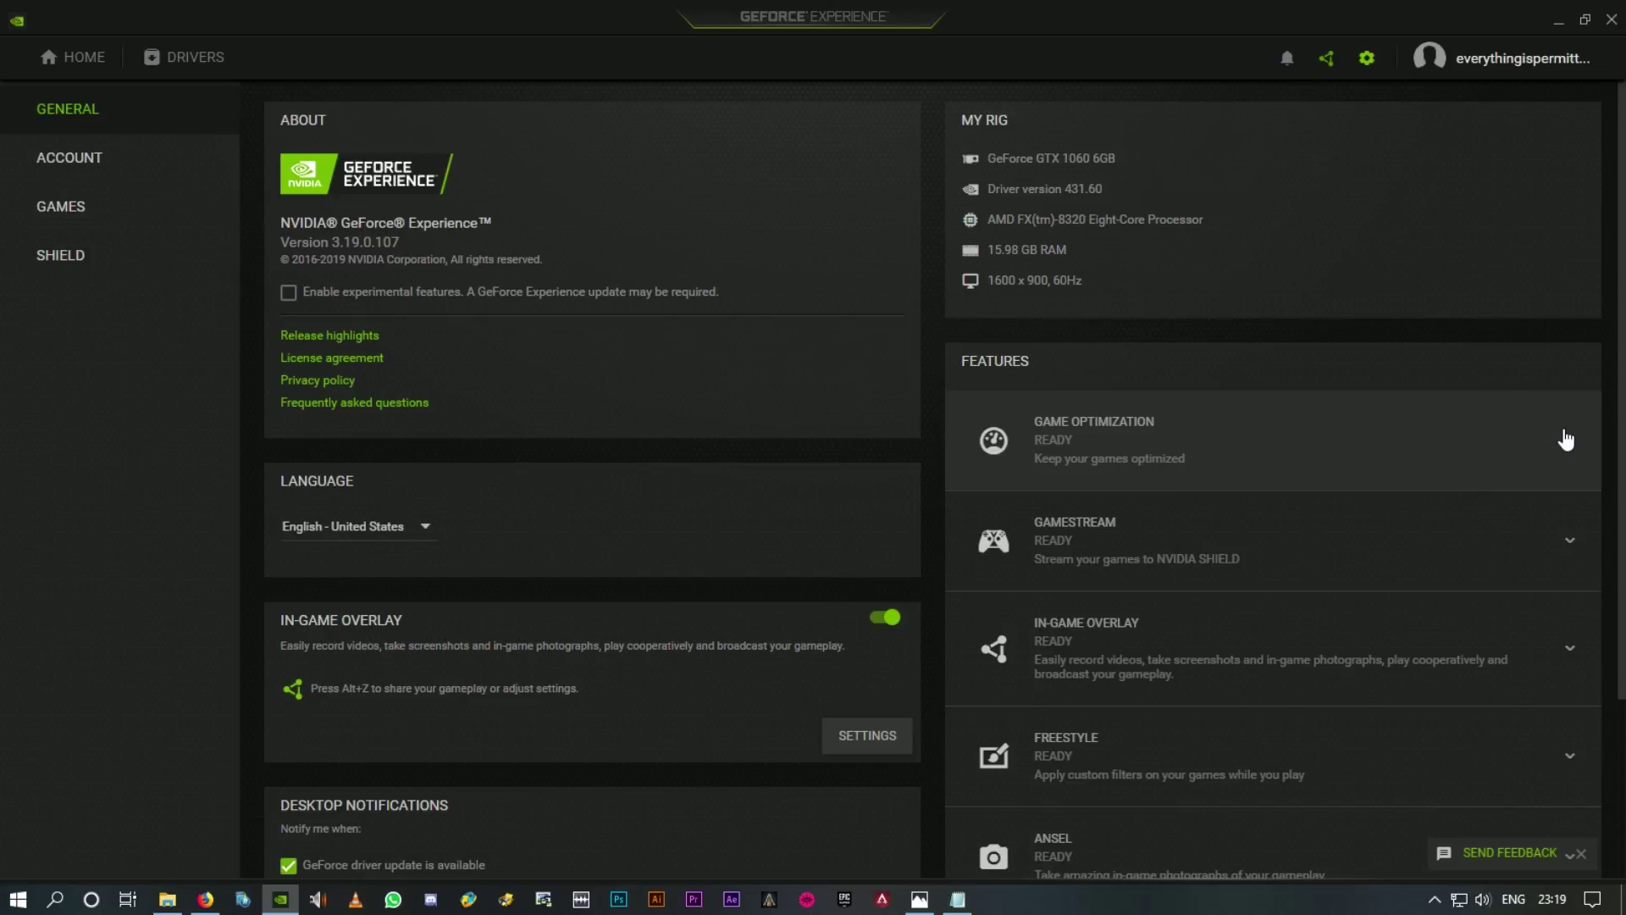
Step: Switch to the Notepad document listing five steps to block GeForce Experience updates
left_click(958, 898)
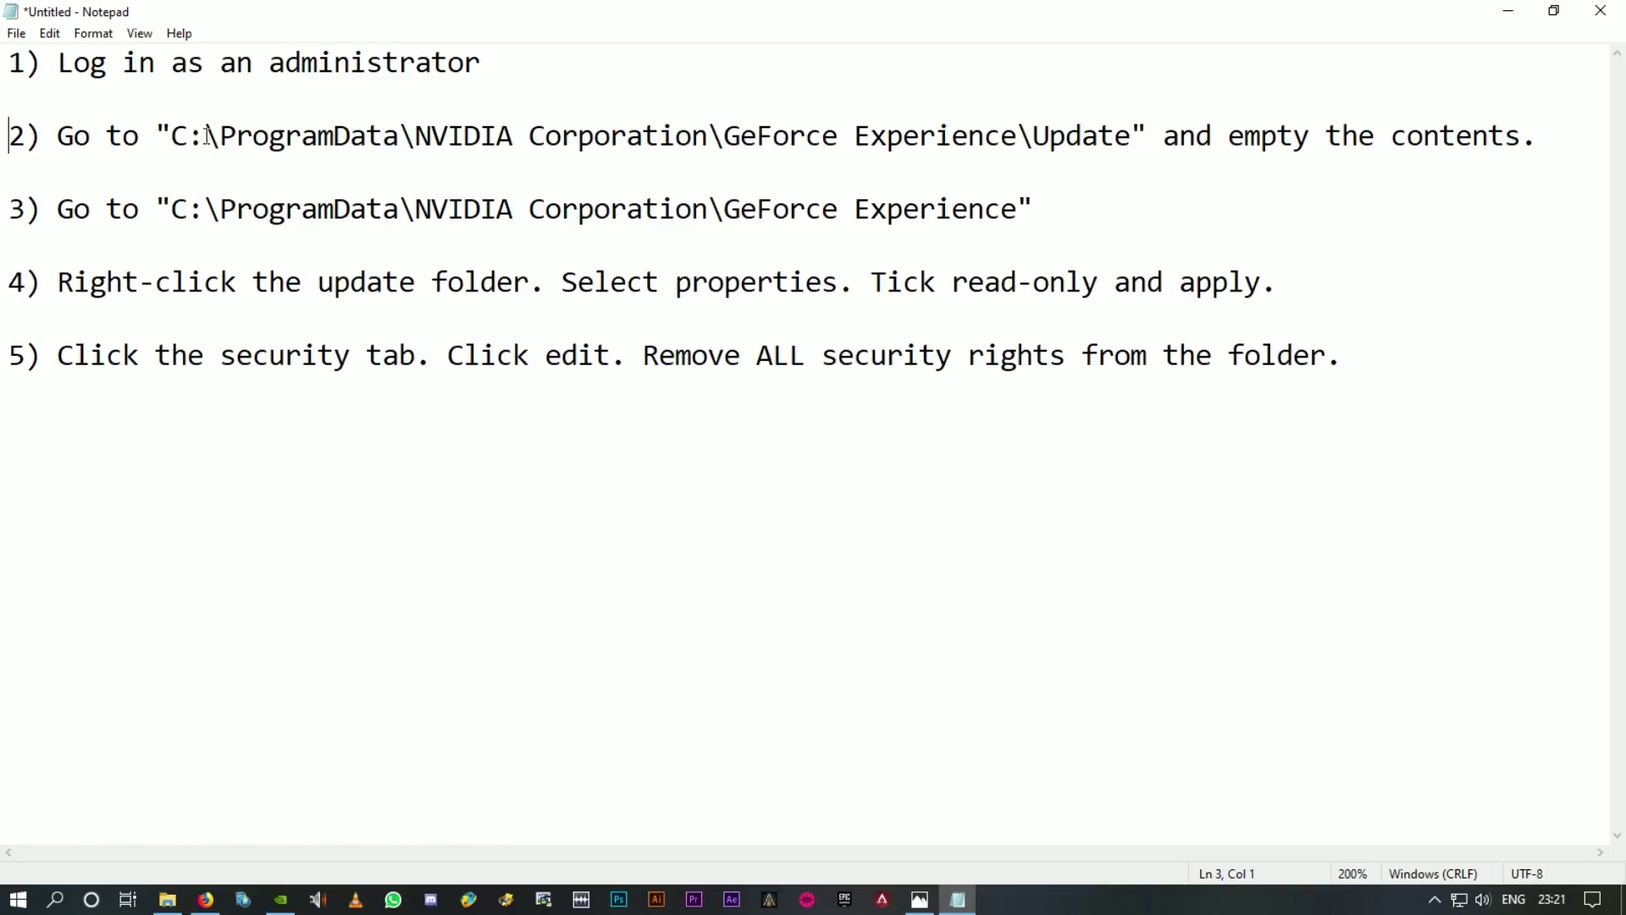
Step: Highlight 'ProgramData' in the step 2 path, then switch to File Explorer on Local Disk (C:)
left_click_drag(222, 136, 400, 144)
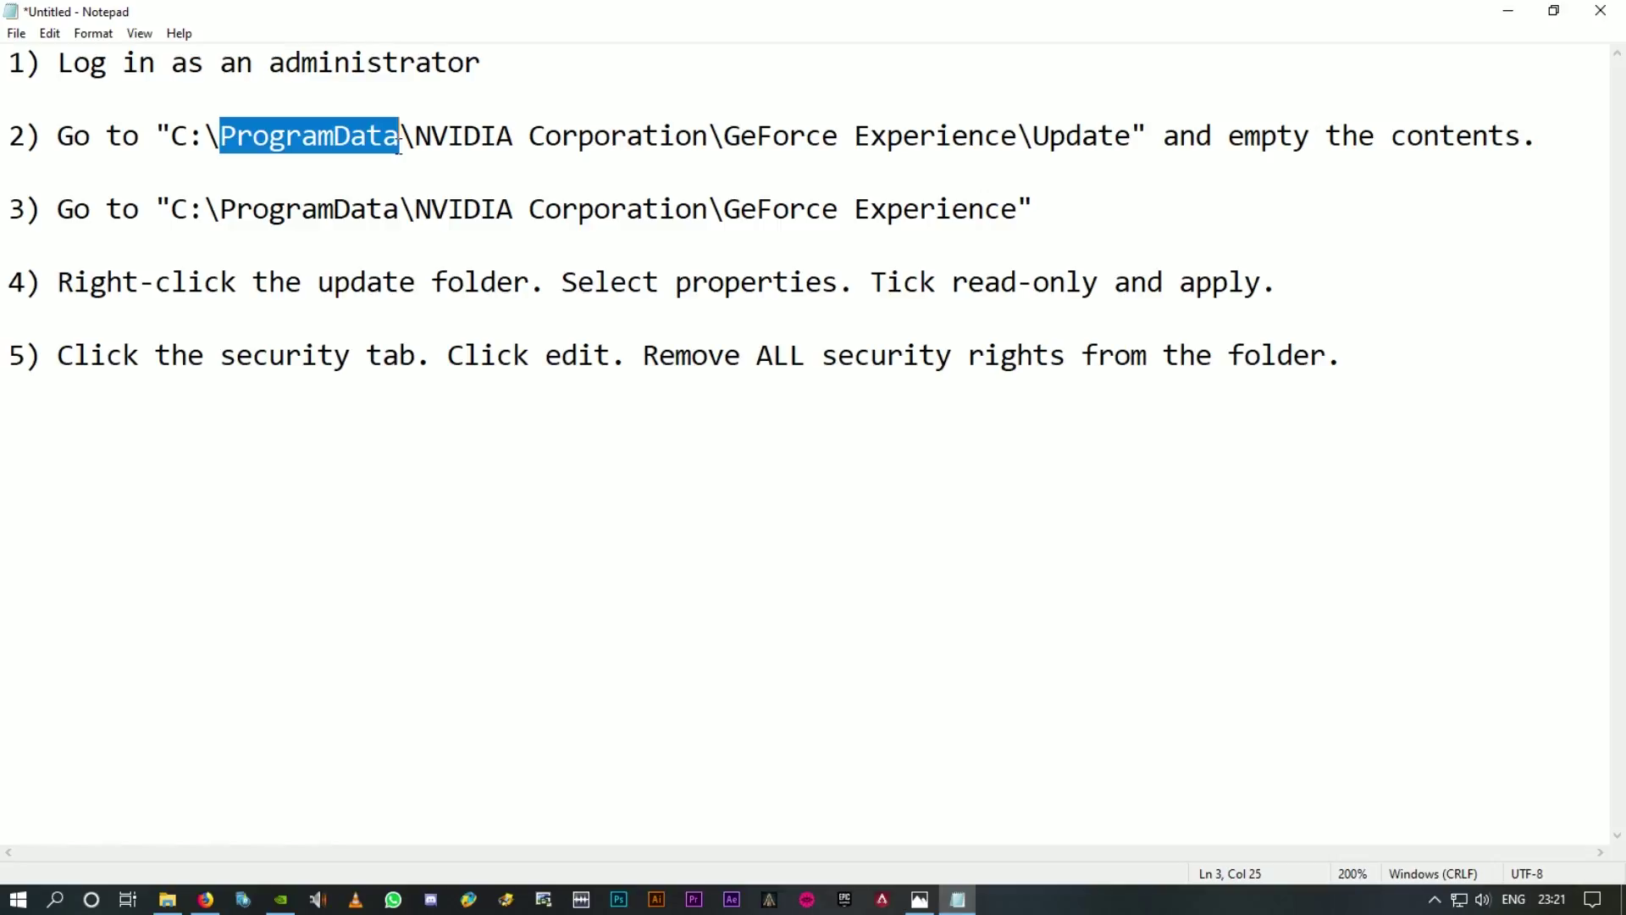
key("alt+Tab")
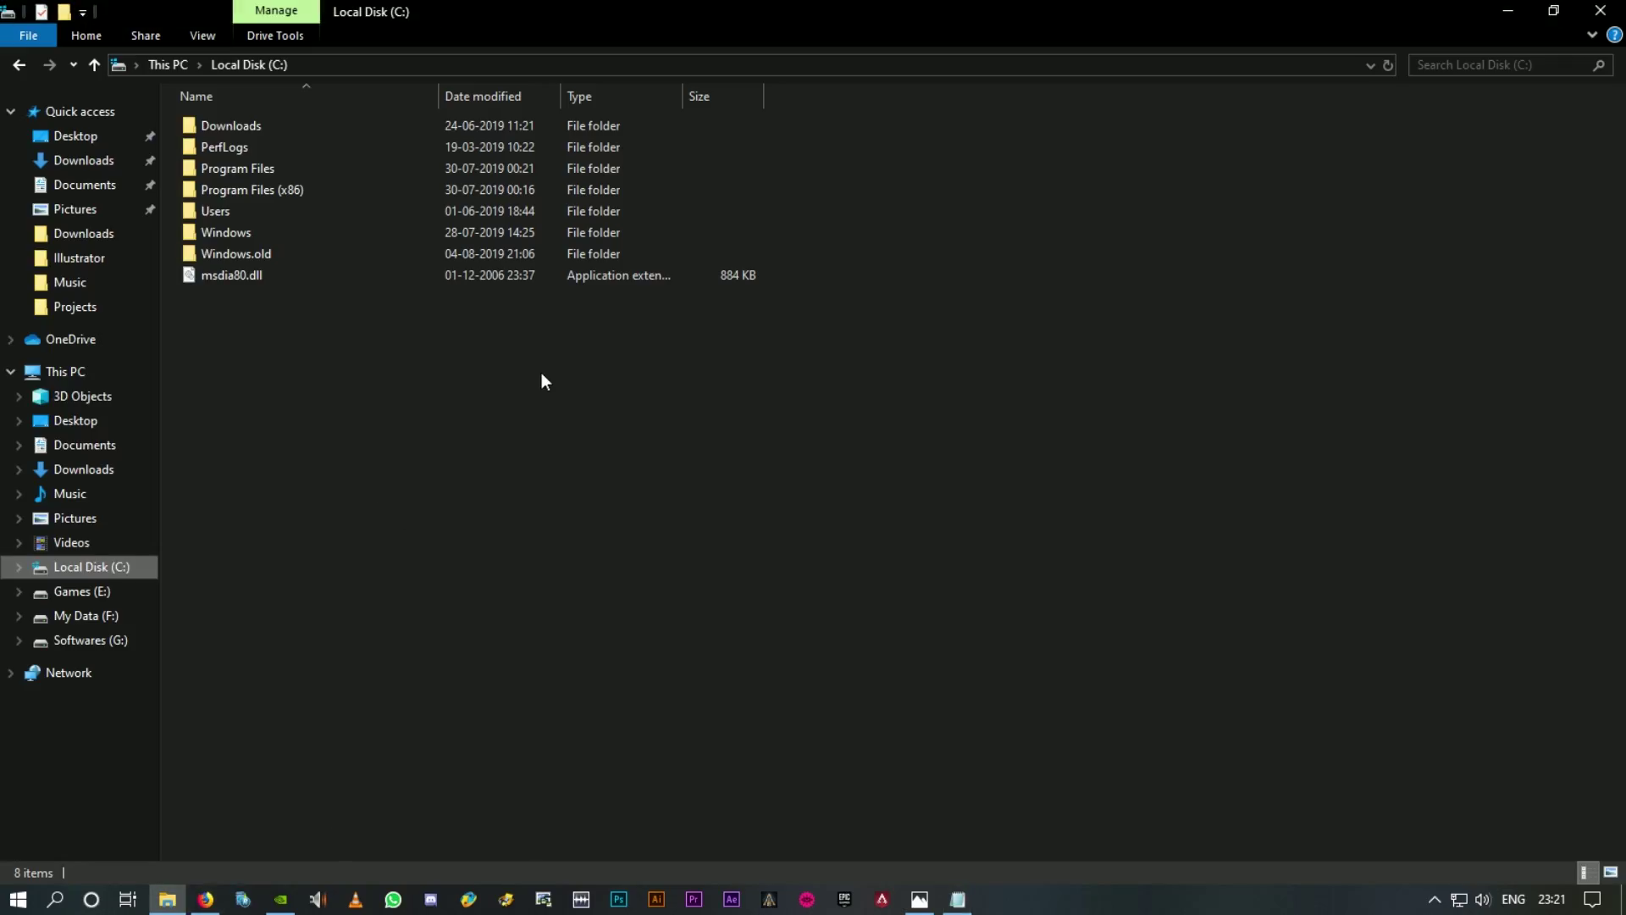
Step: Turn on 'Show hidden files, folders, and drives' in Folder Options so ProgramData appears
left_click(196, 35)
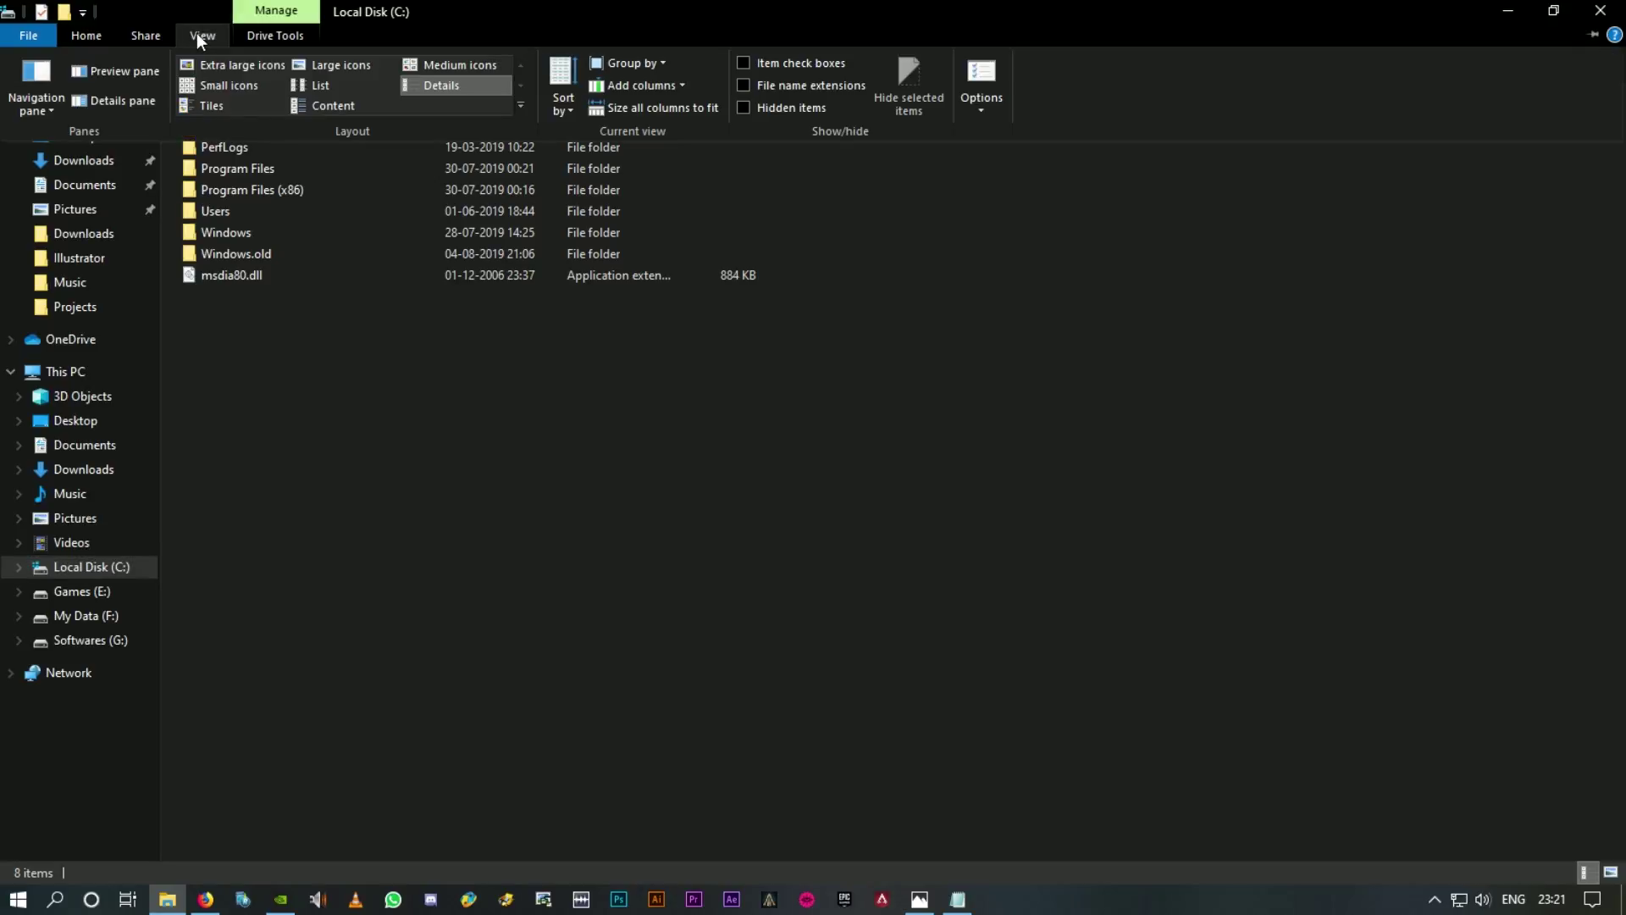
left_click(980, 78)
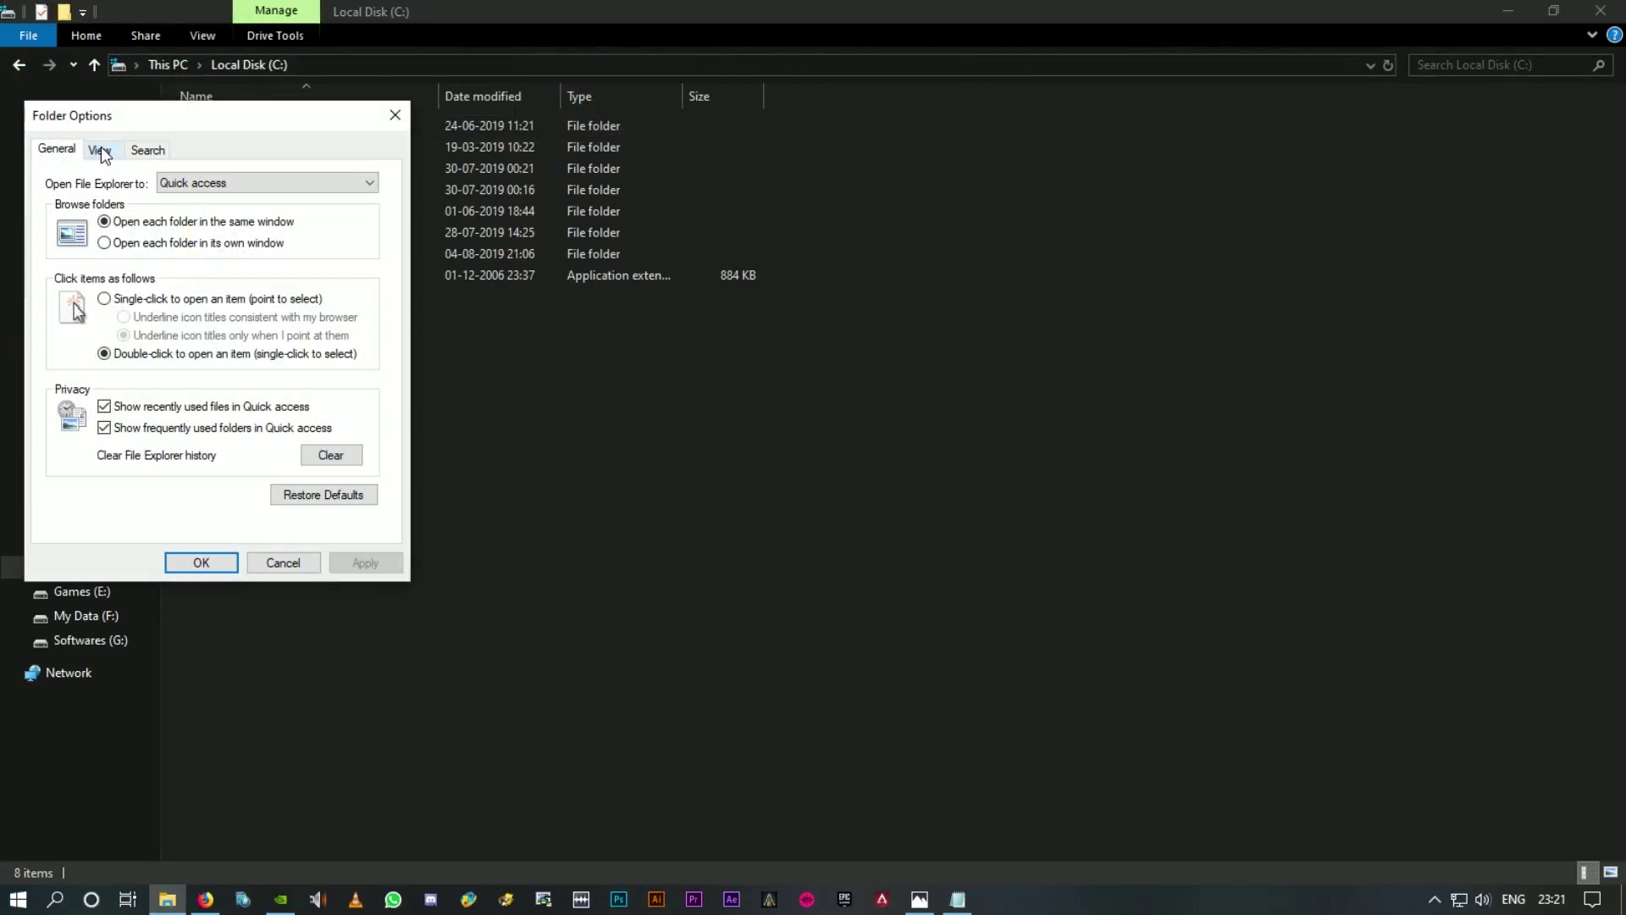
left_click(100, 153)
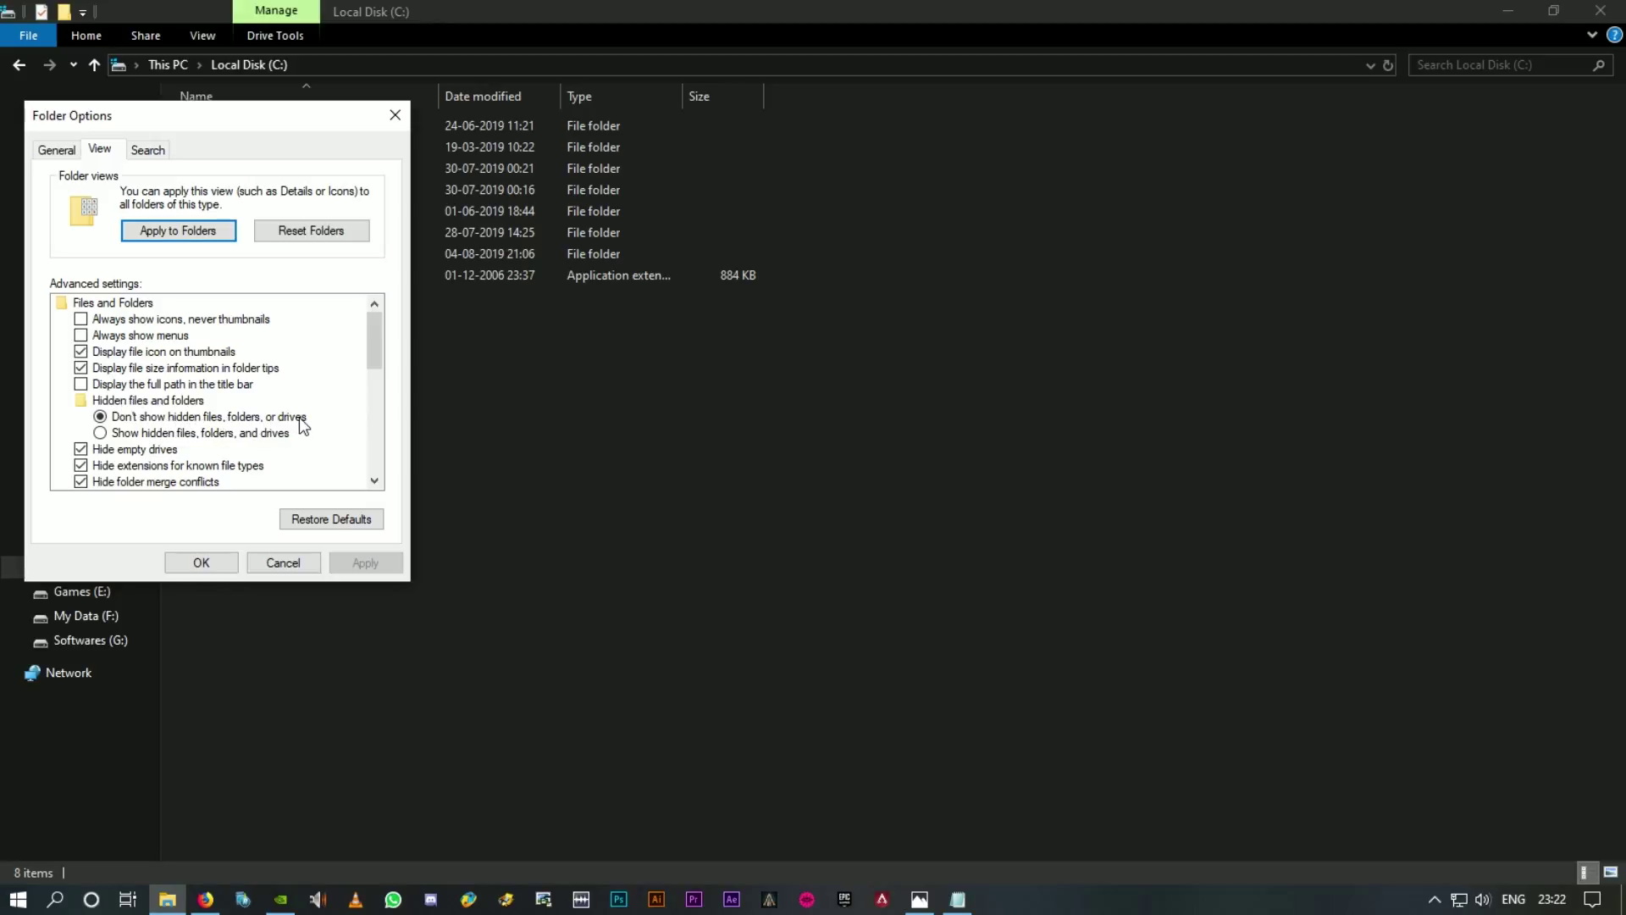
left_click(102, 433)
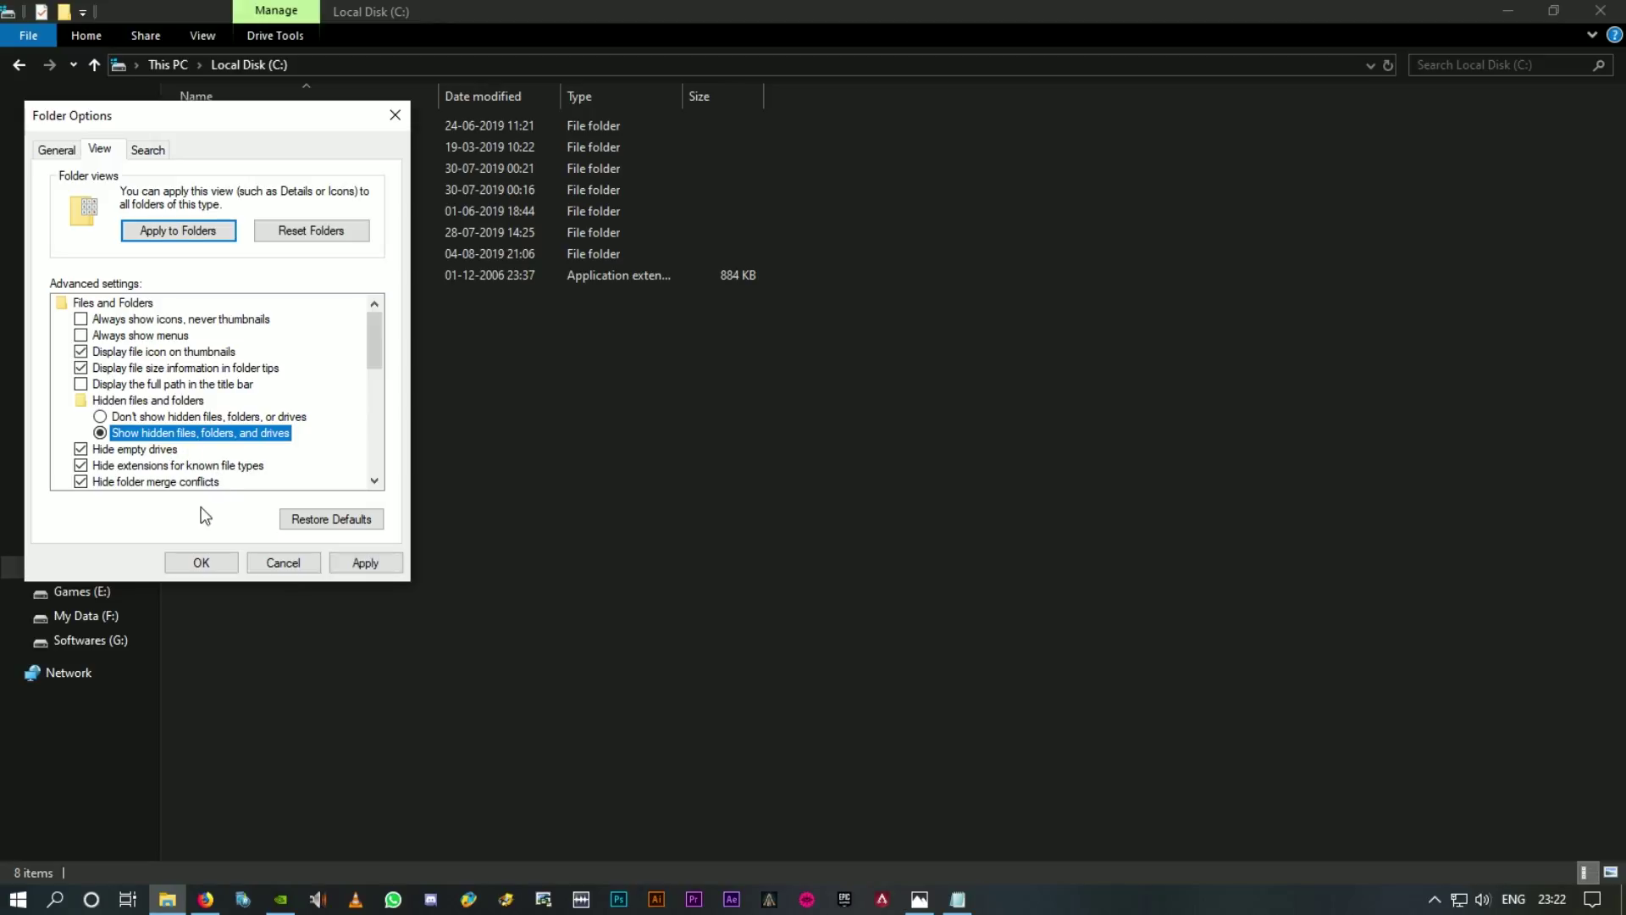
left_click(206, 561)
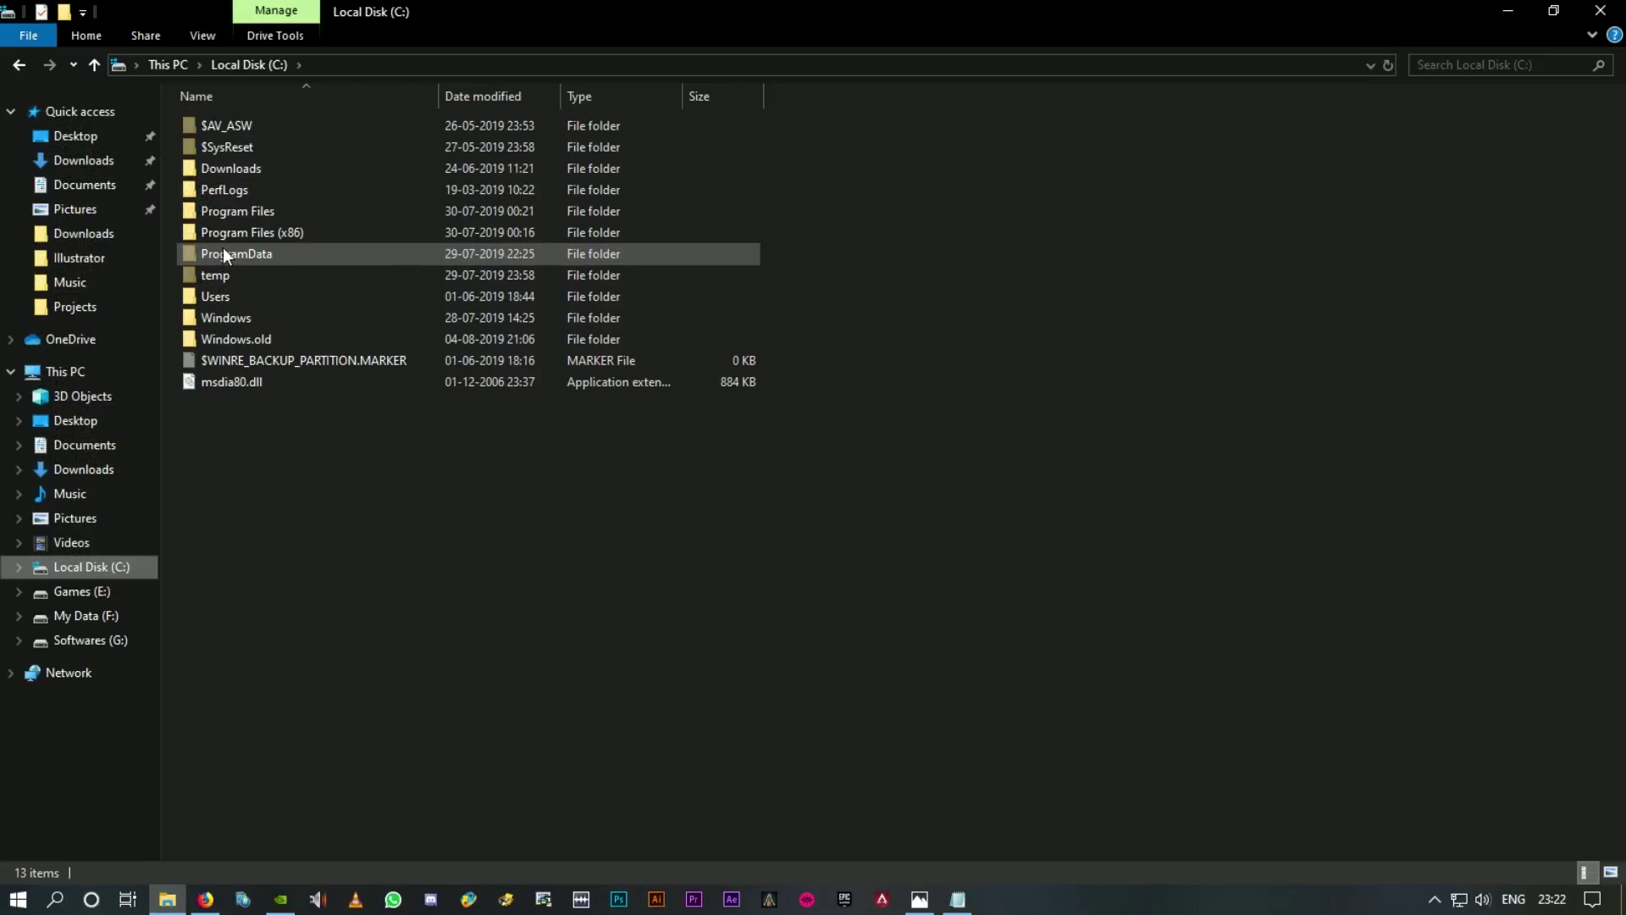
Step: Open ProgramData > NVIDIA Corporation > NVIDIA GeForce Experience, then view GFE_no_update_2.jpg in Photos
double_click(273, 256)
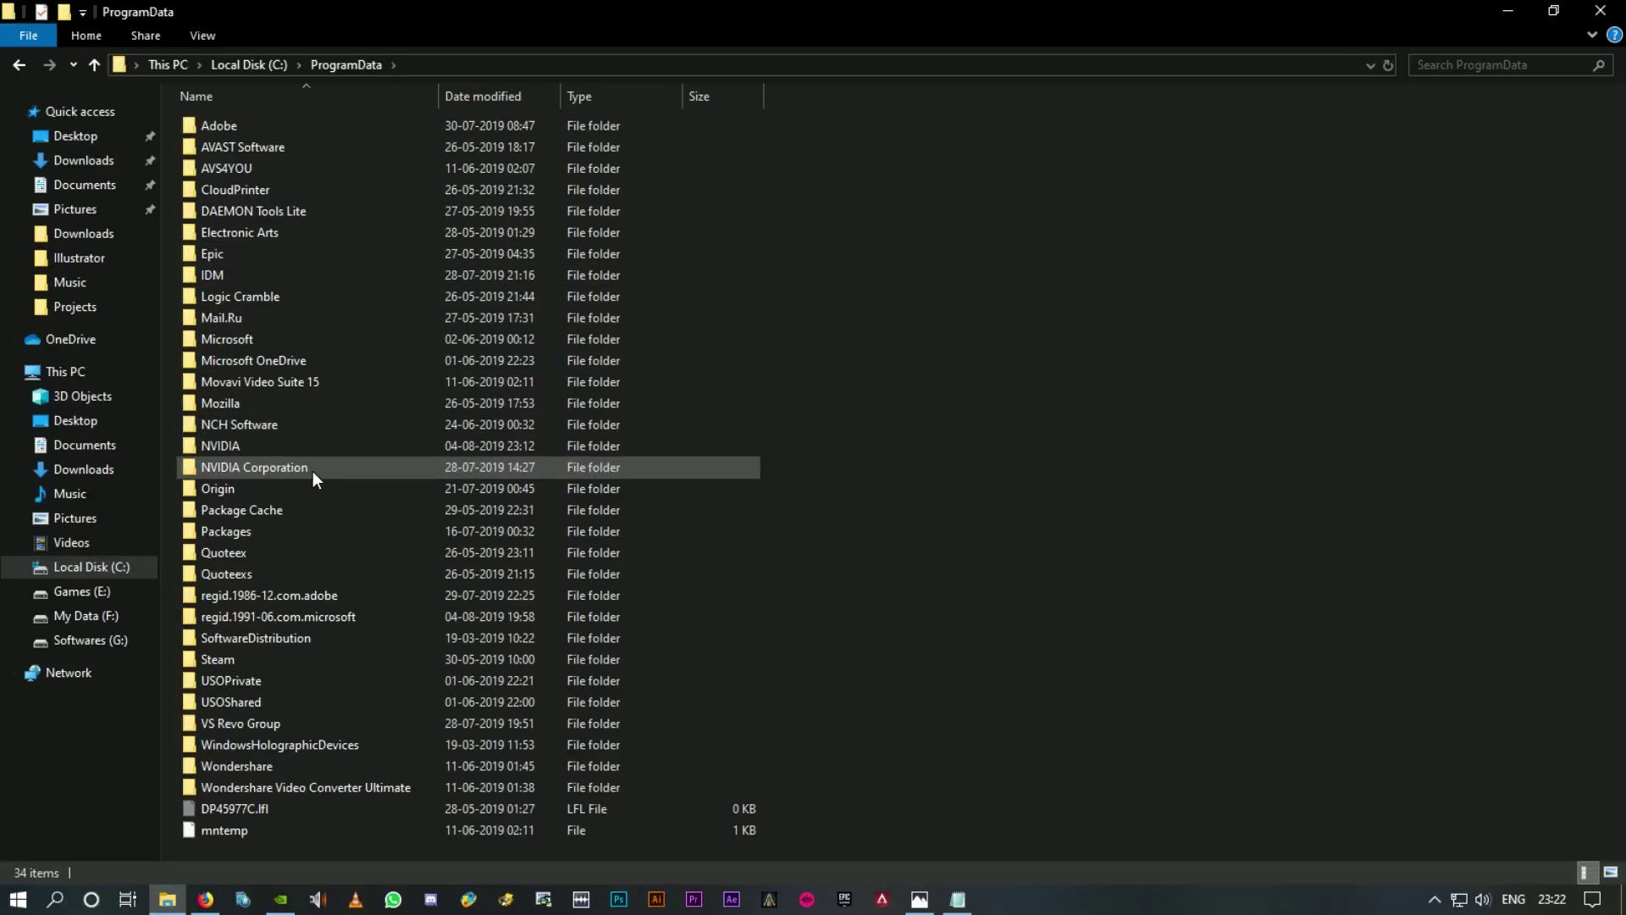
double_click(254, 468)
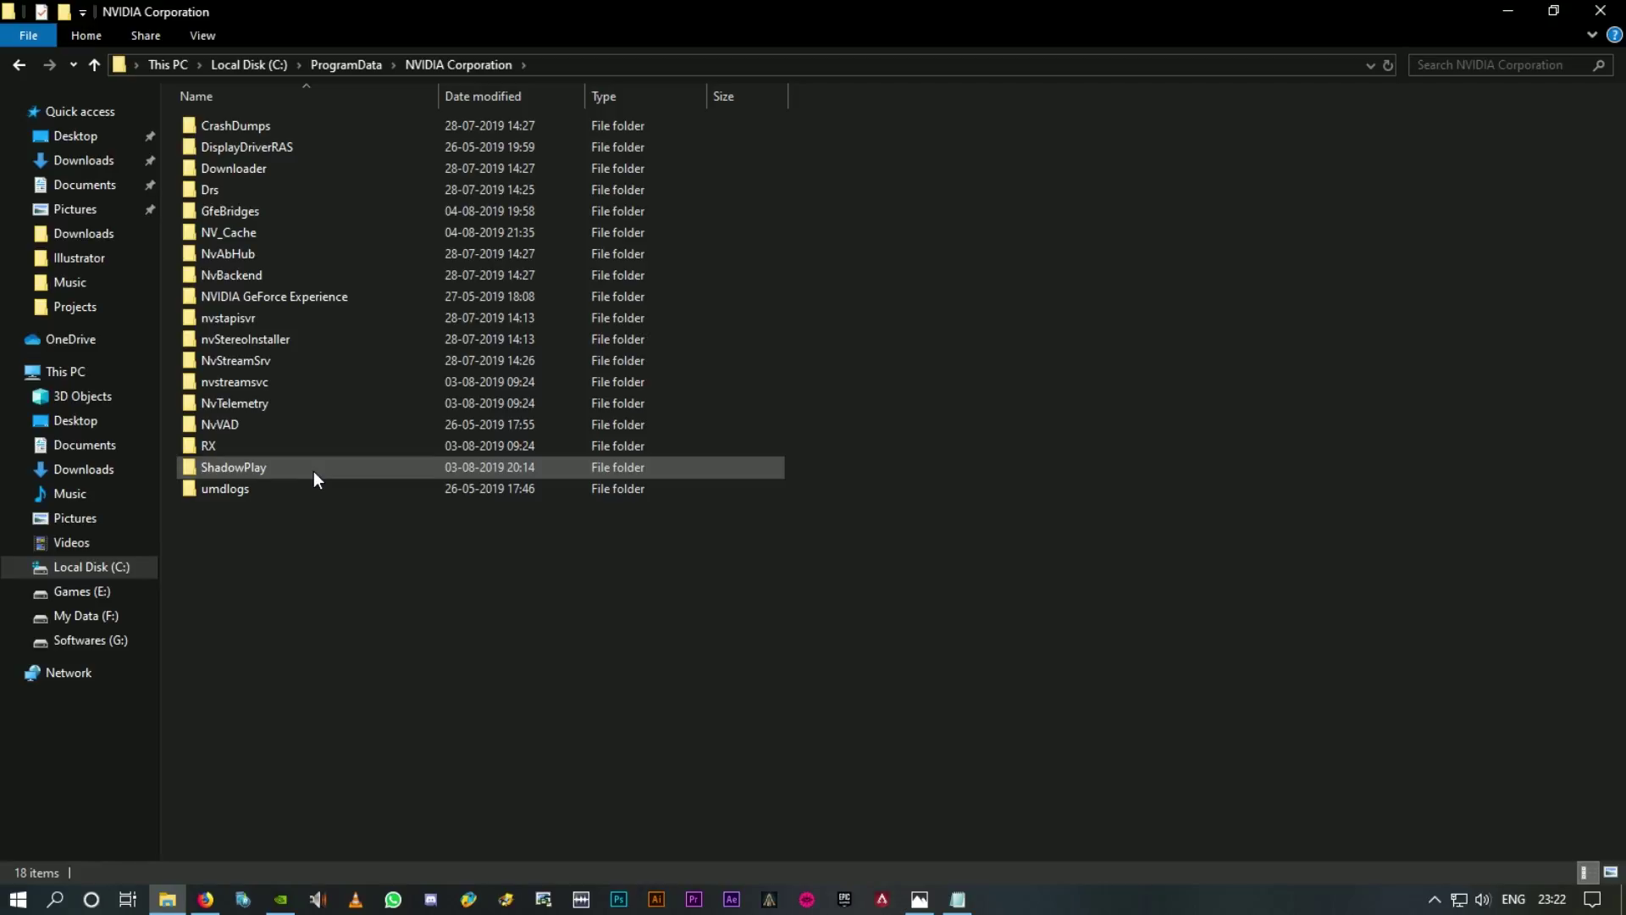
double_click(320, 300)
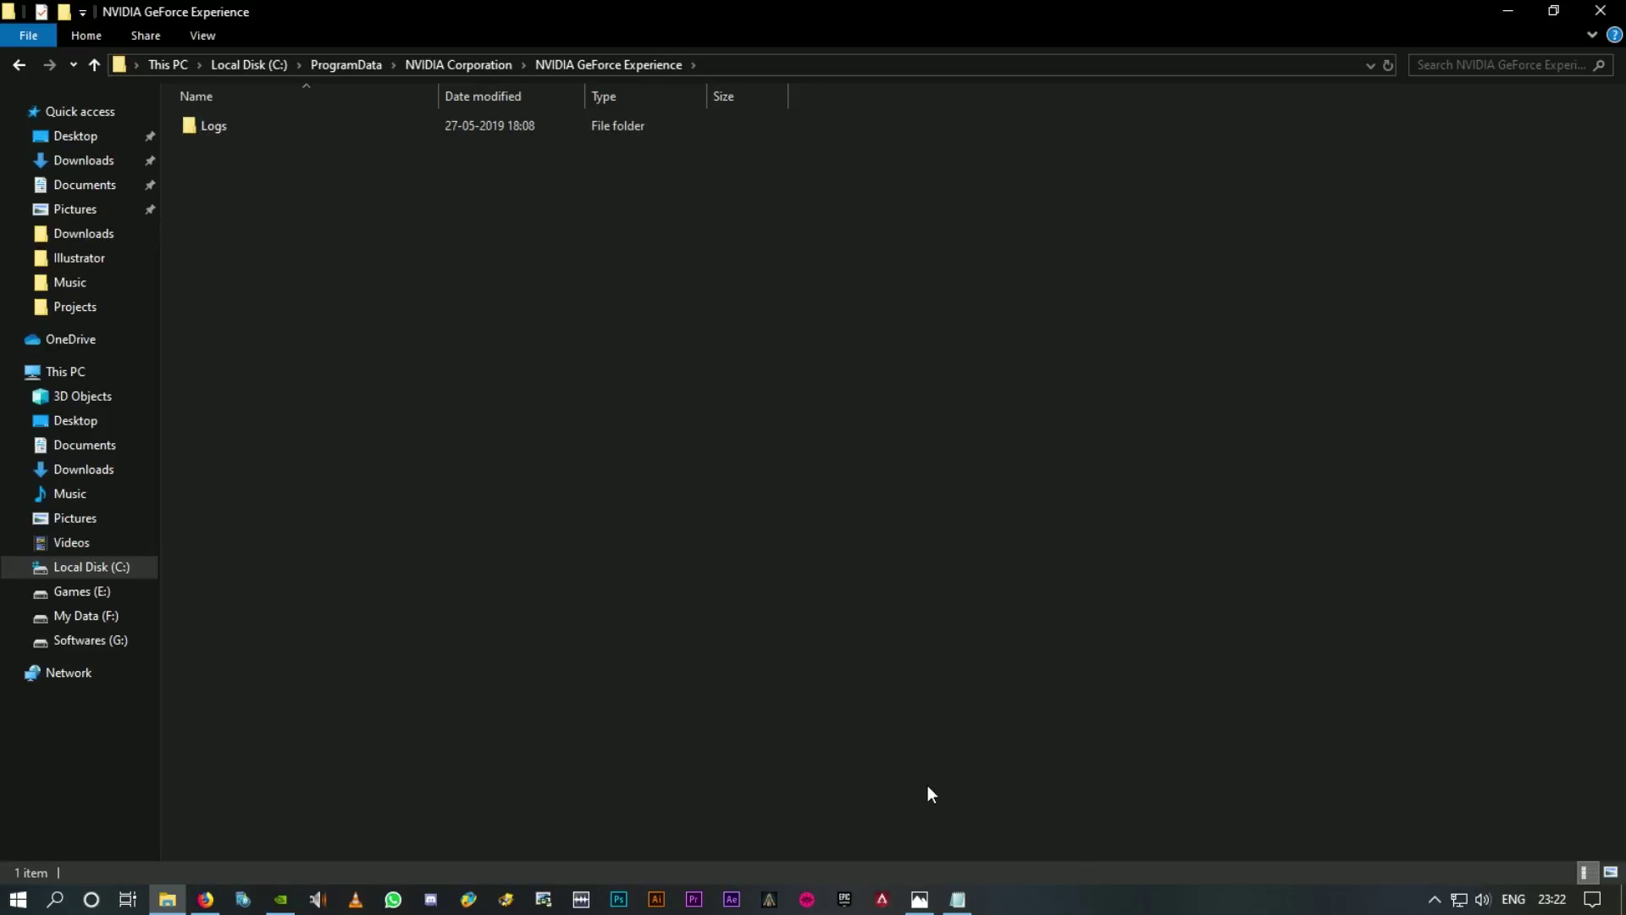
left_click(919, 899)
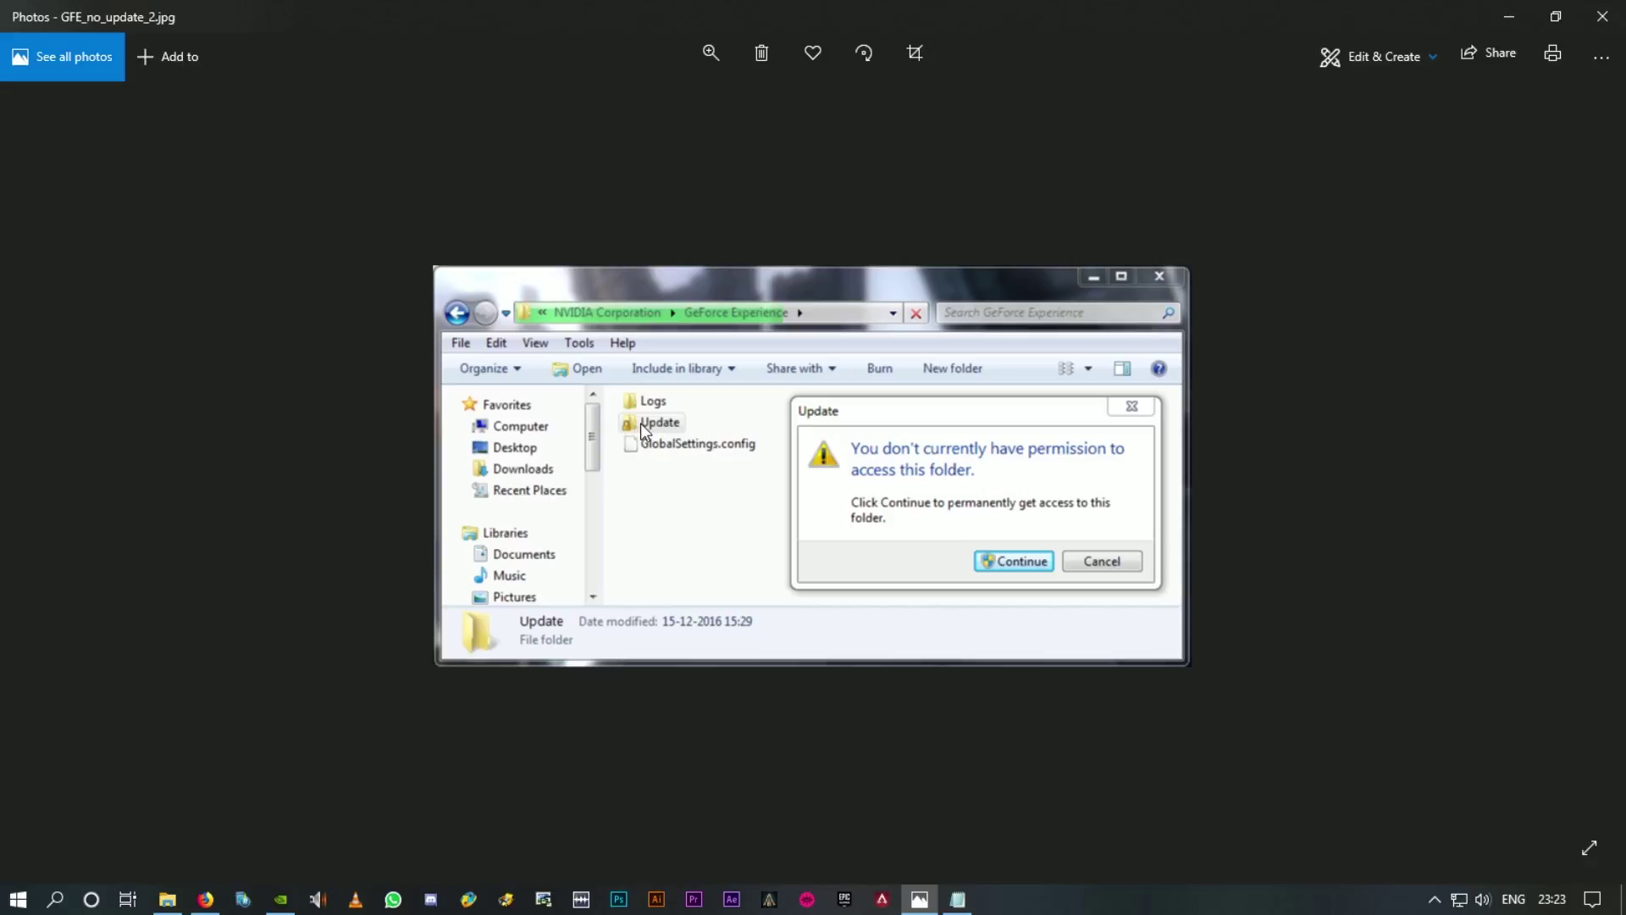
Step: Review the step 3 folder path in Notepad, then show the previous screenshot GFE_no_update.jpg in Photos
left_click(957, 900)
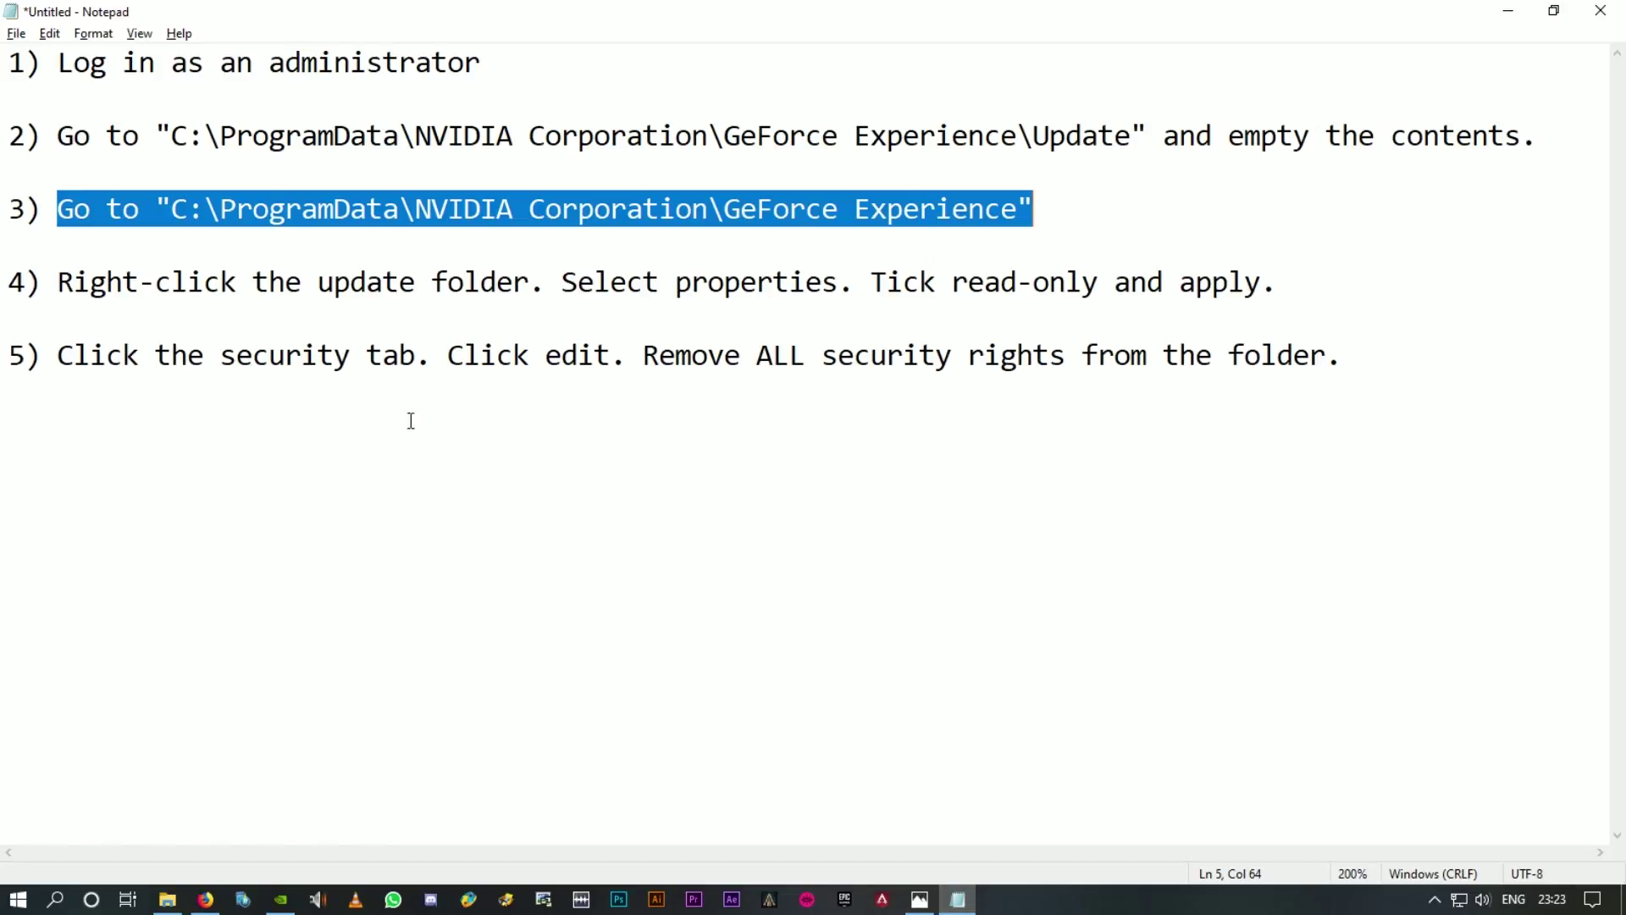
double_click(72, 211)
left_click_drag(72, 211, 1230, 217)
left_click(1058, 204)
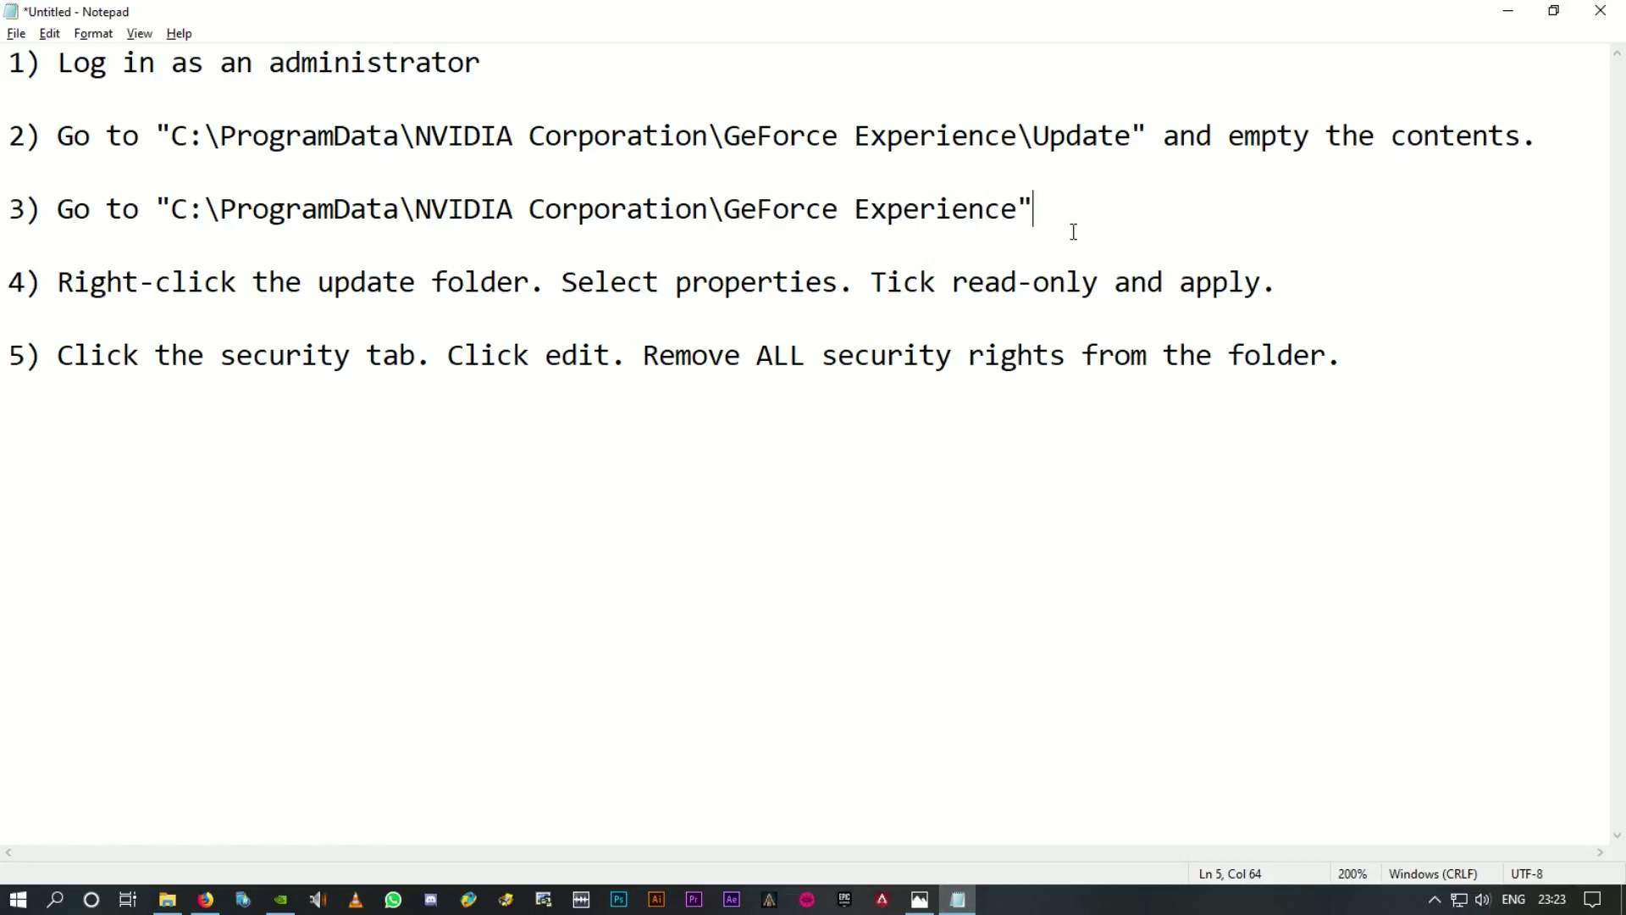
key("alt+Tab")
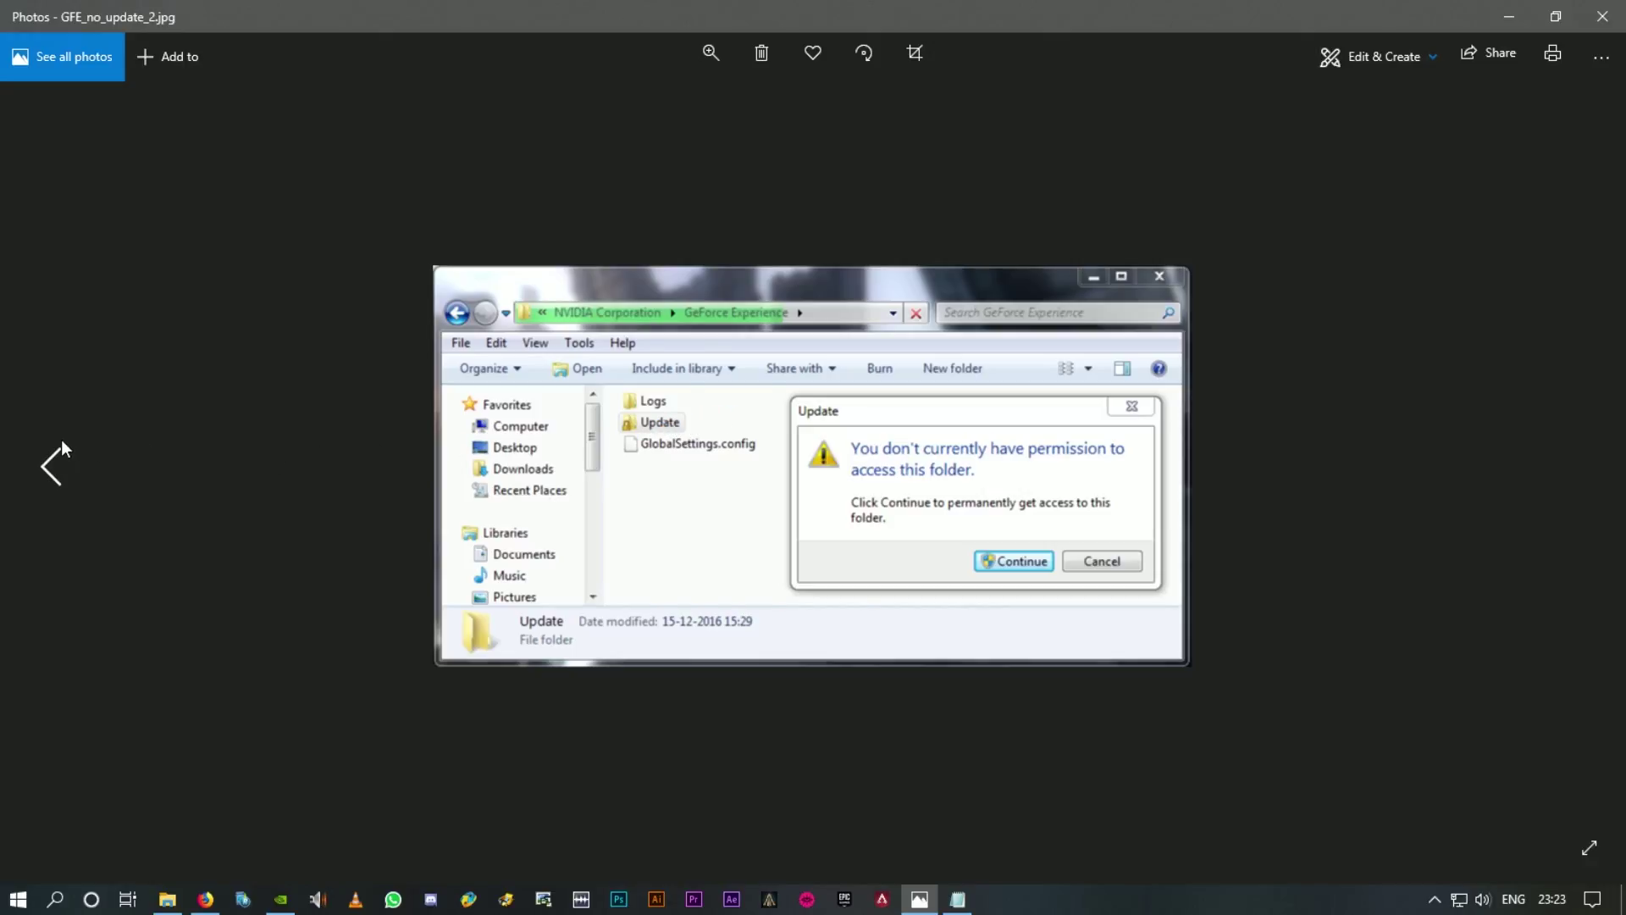
left_click(61, 442)
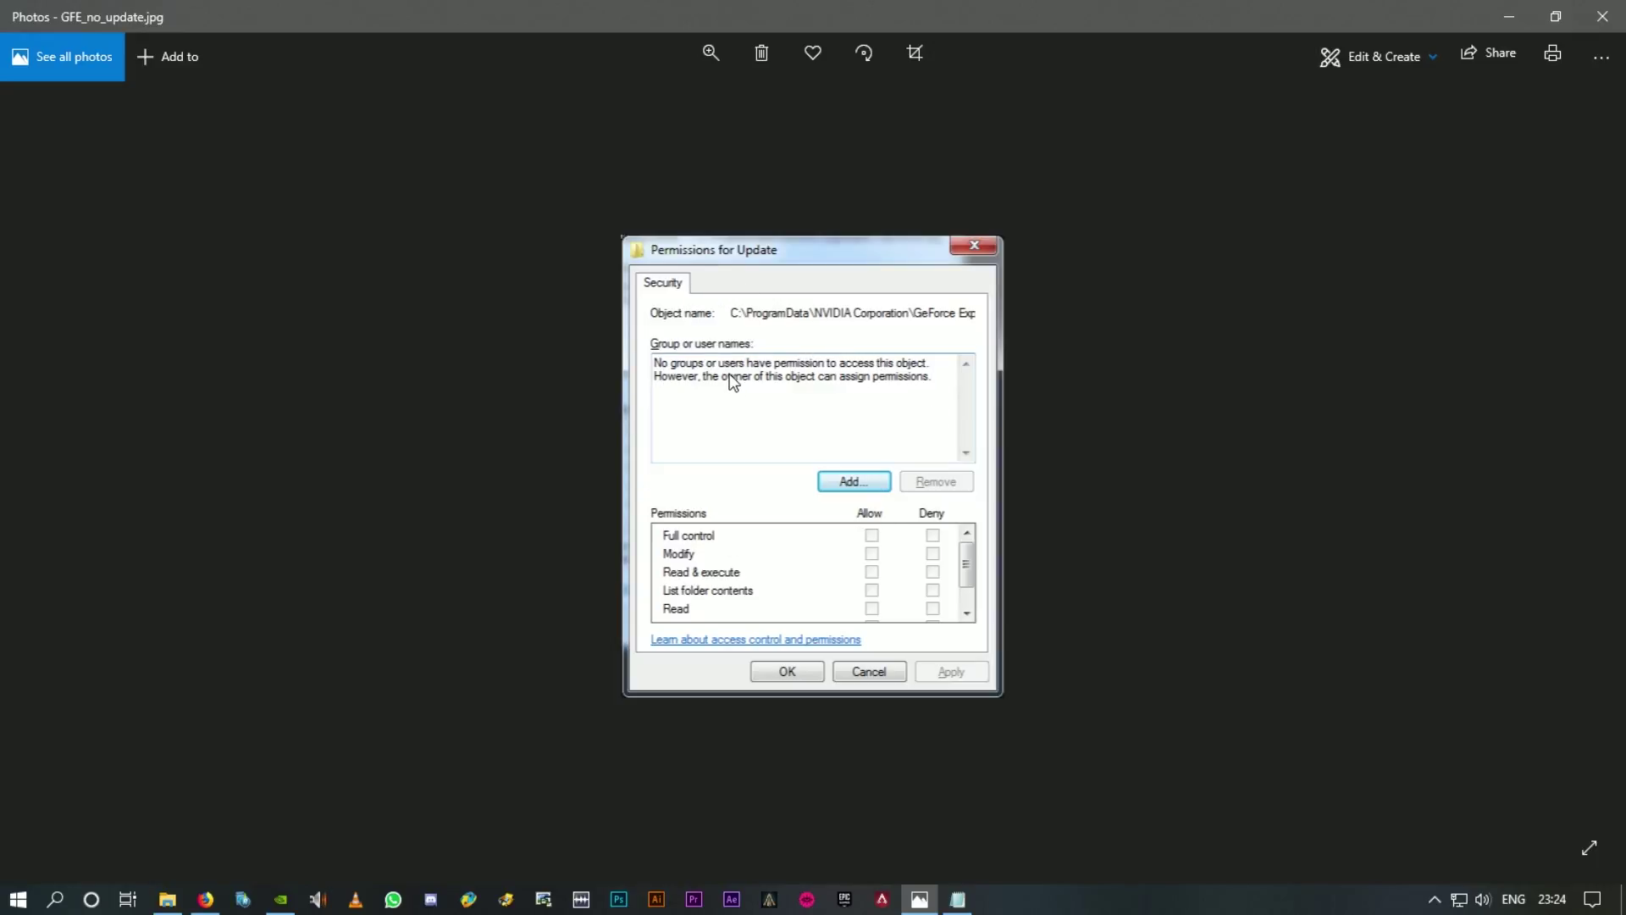
left_click(958, 899)
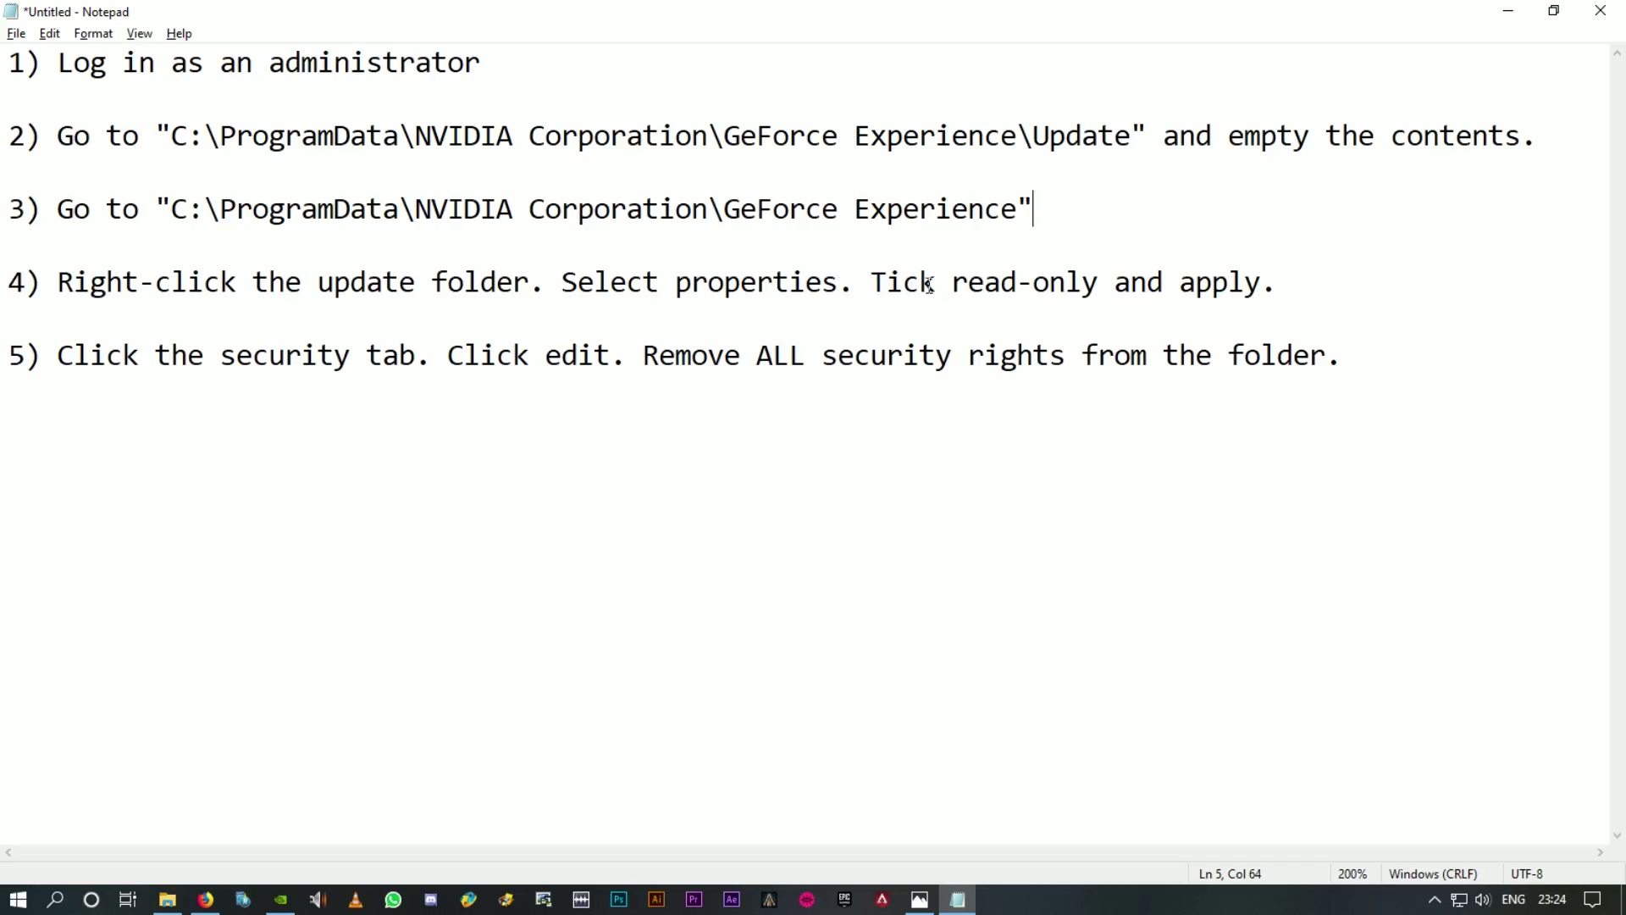
left_click_drag(984, 282, 1279, 282)
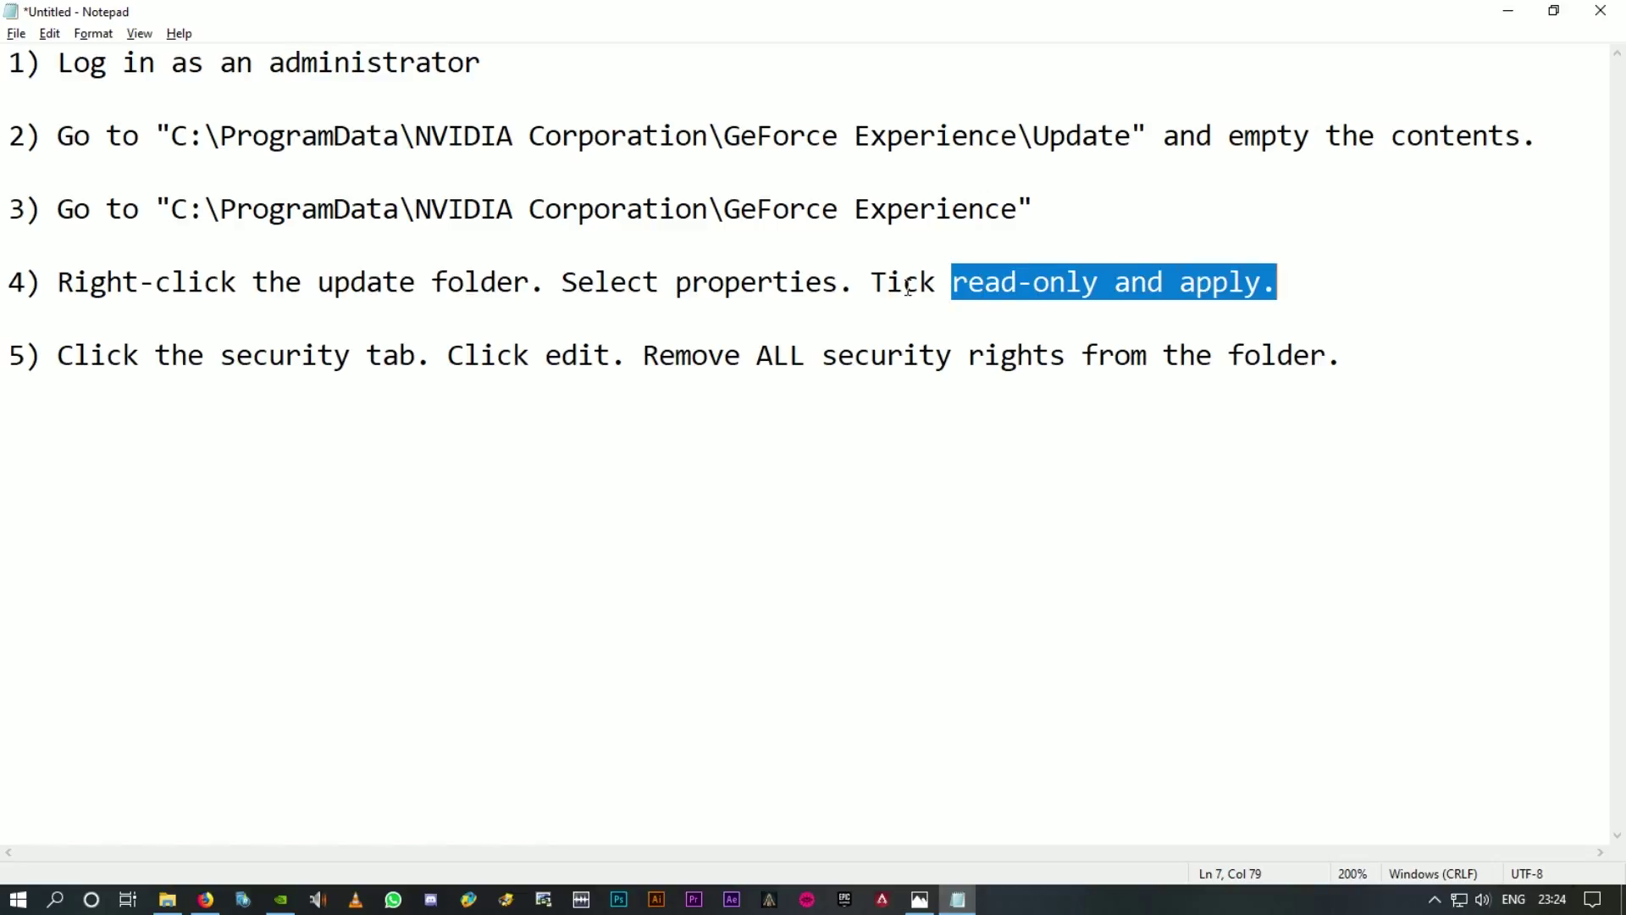
left_click_drag(952, 282, 1277, 287)
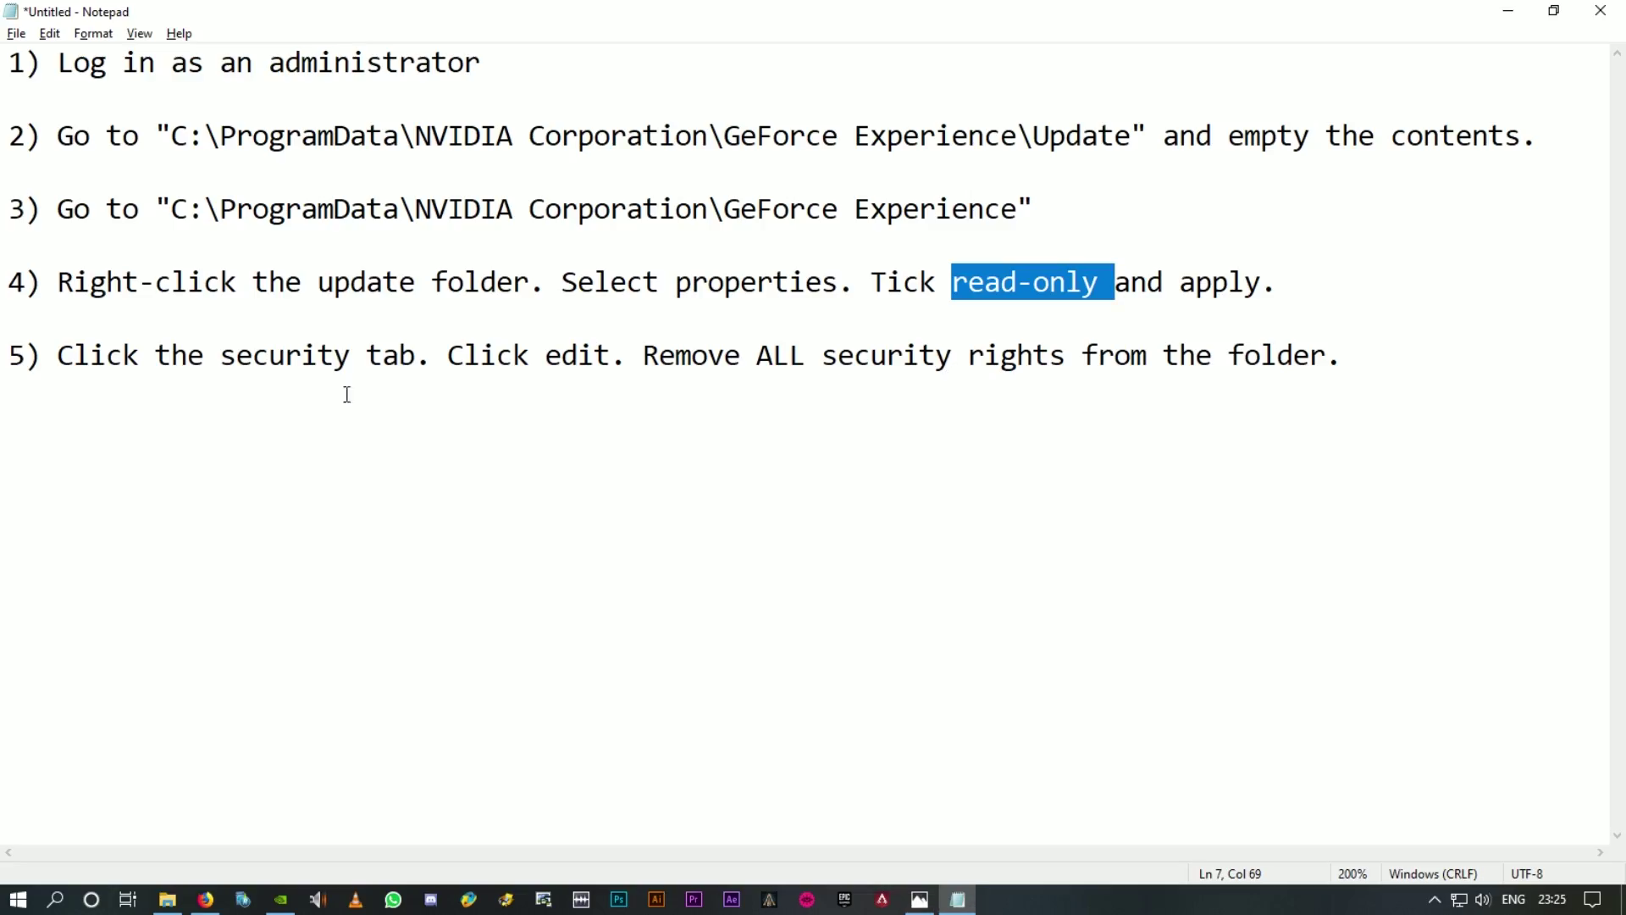
left_click_drag(92, 363, 1337, 358)
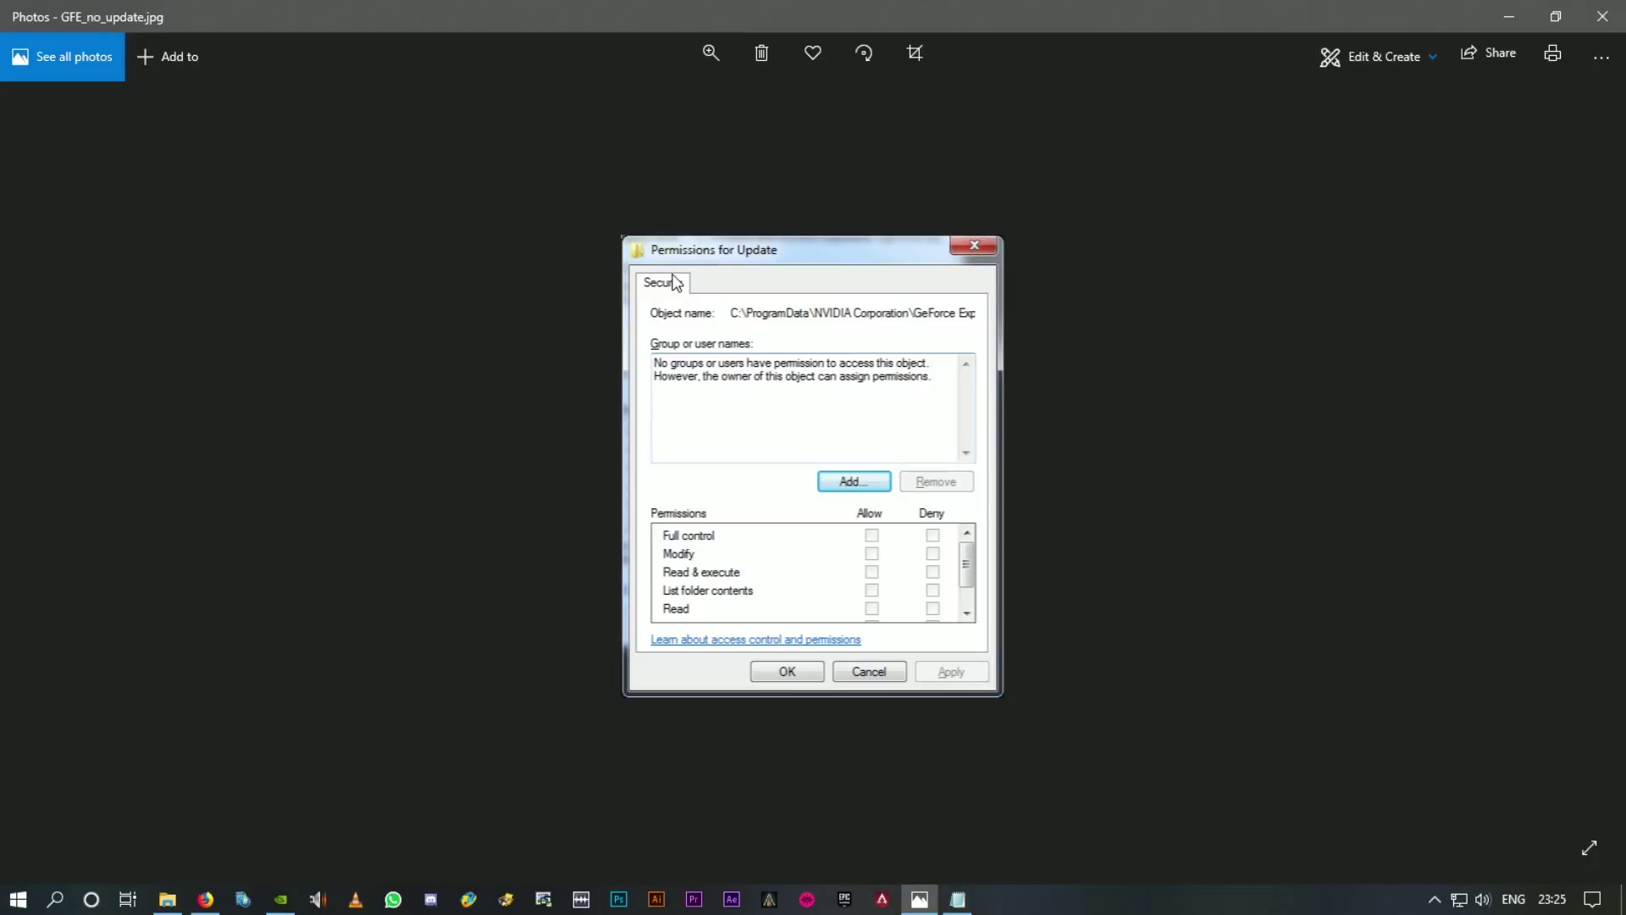
Step: Flip between the empty-permissions screenshot and the Notepad instructions to compare them
scroll(729, 293, "up", 2)
scroll(720, 293, "down", 3)
key("alt+Tab")
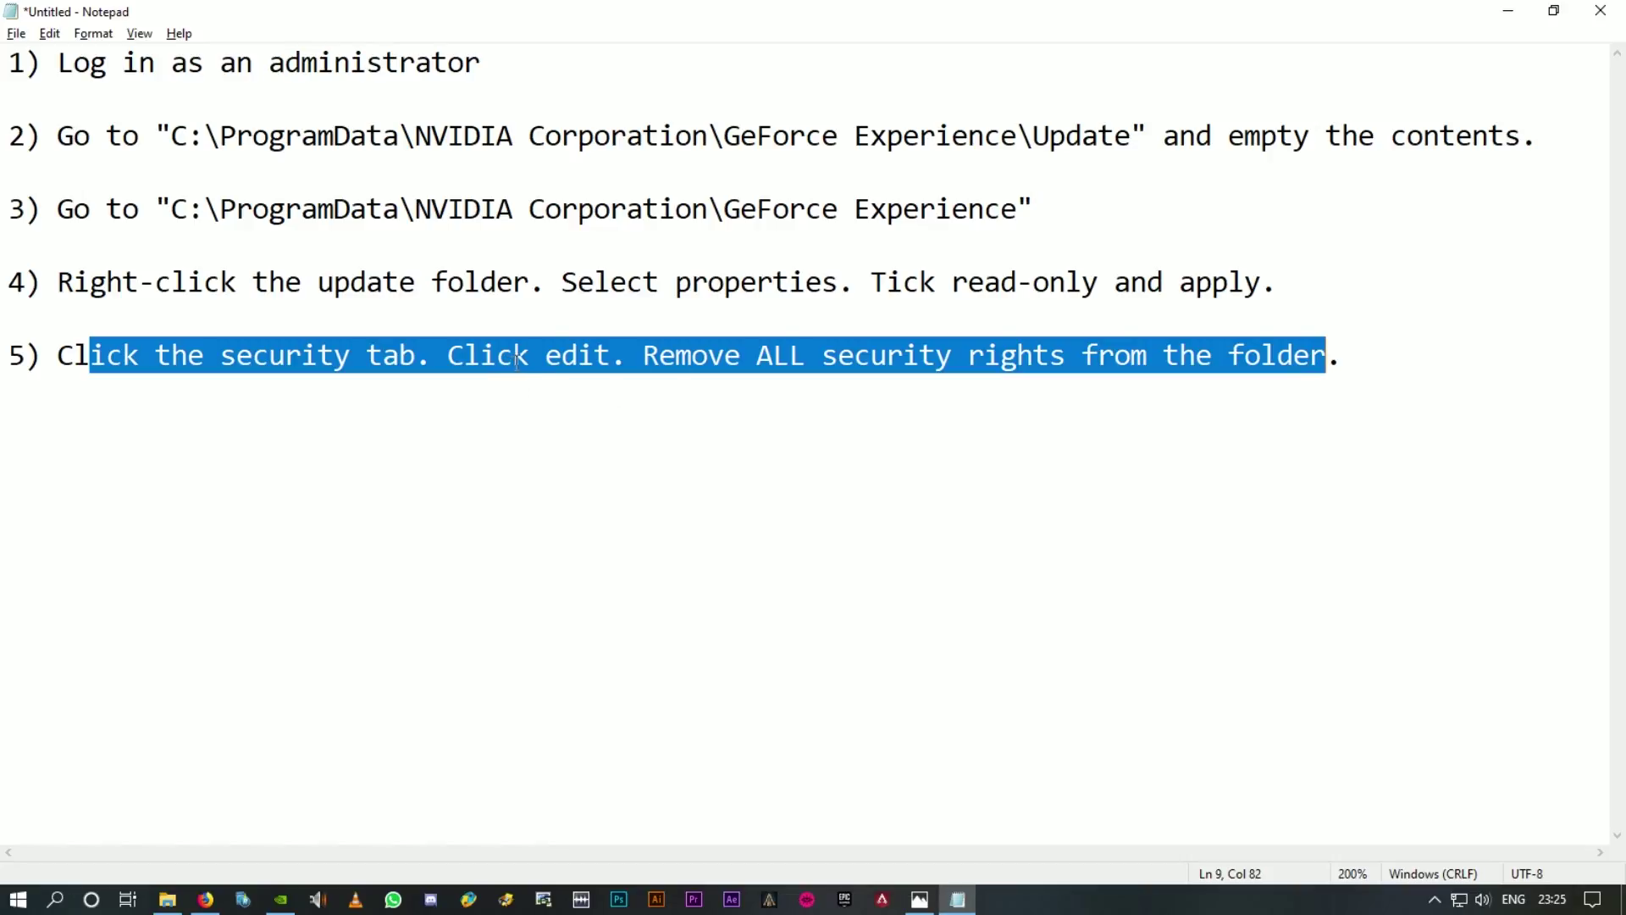
key("alt+Tab")
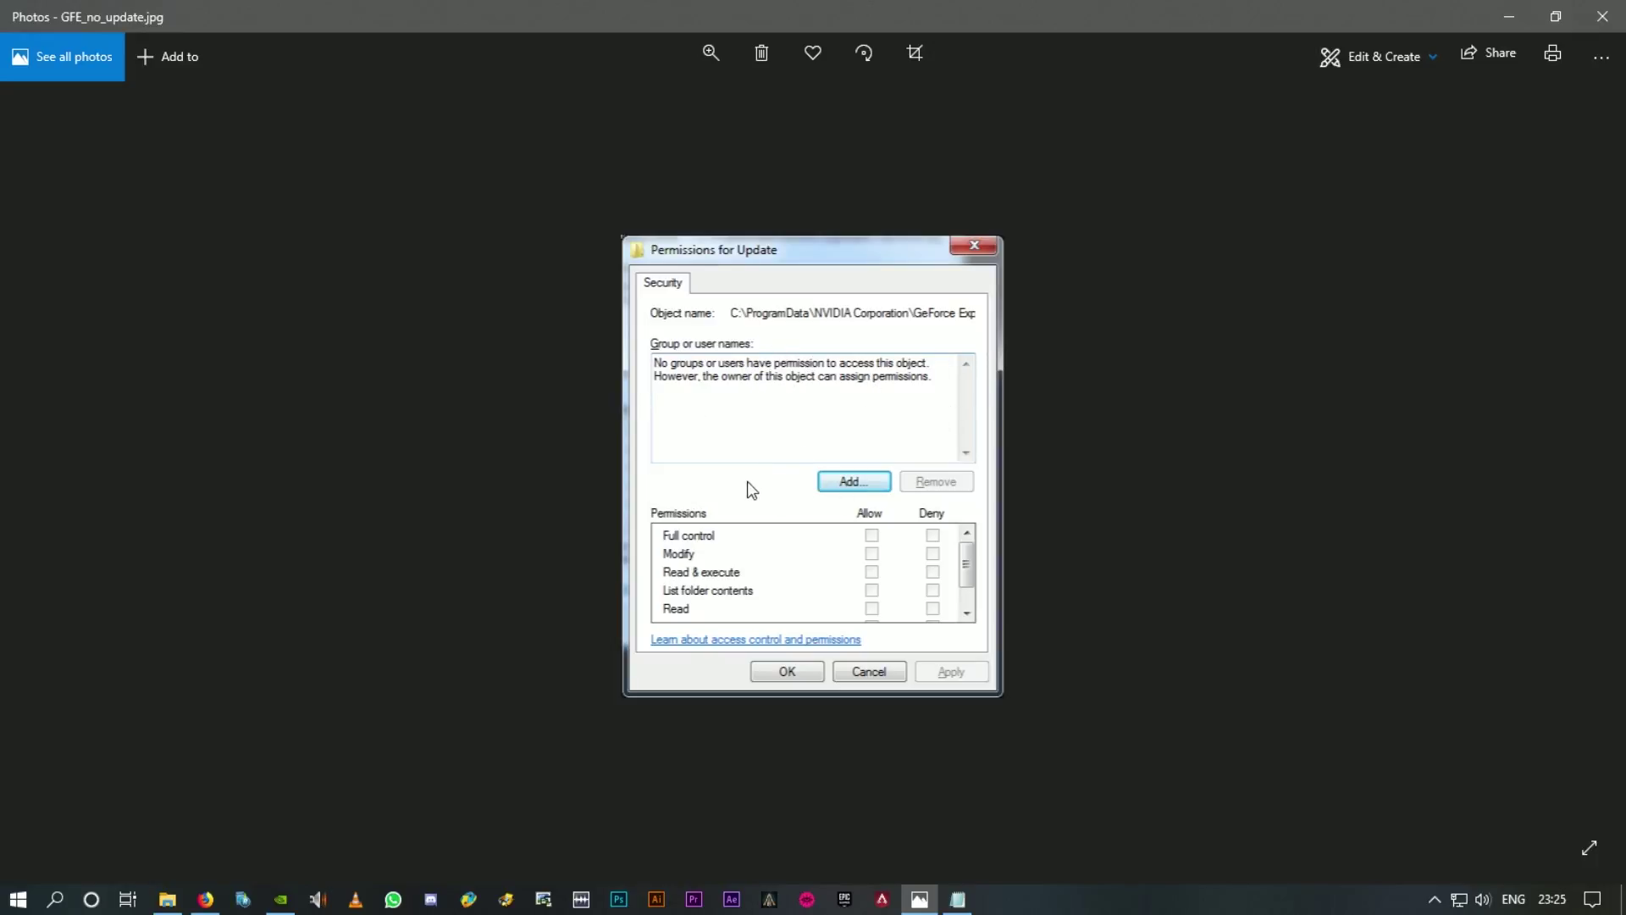
key("alt+Tab")
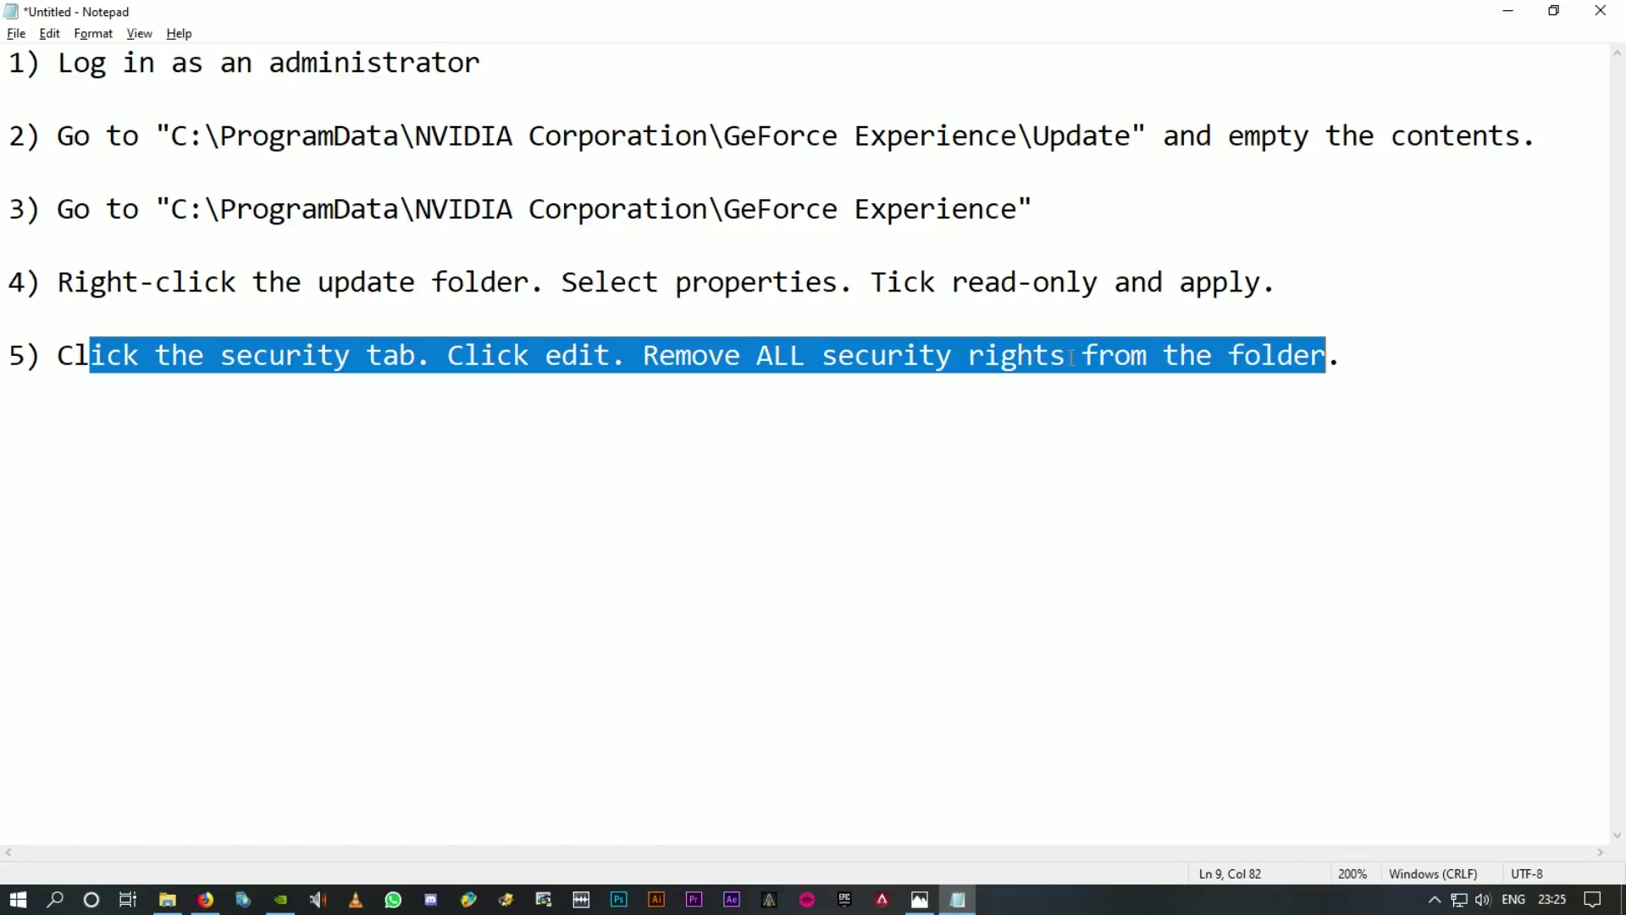
key("alt+Tab")
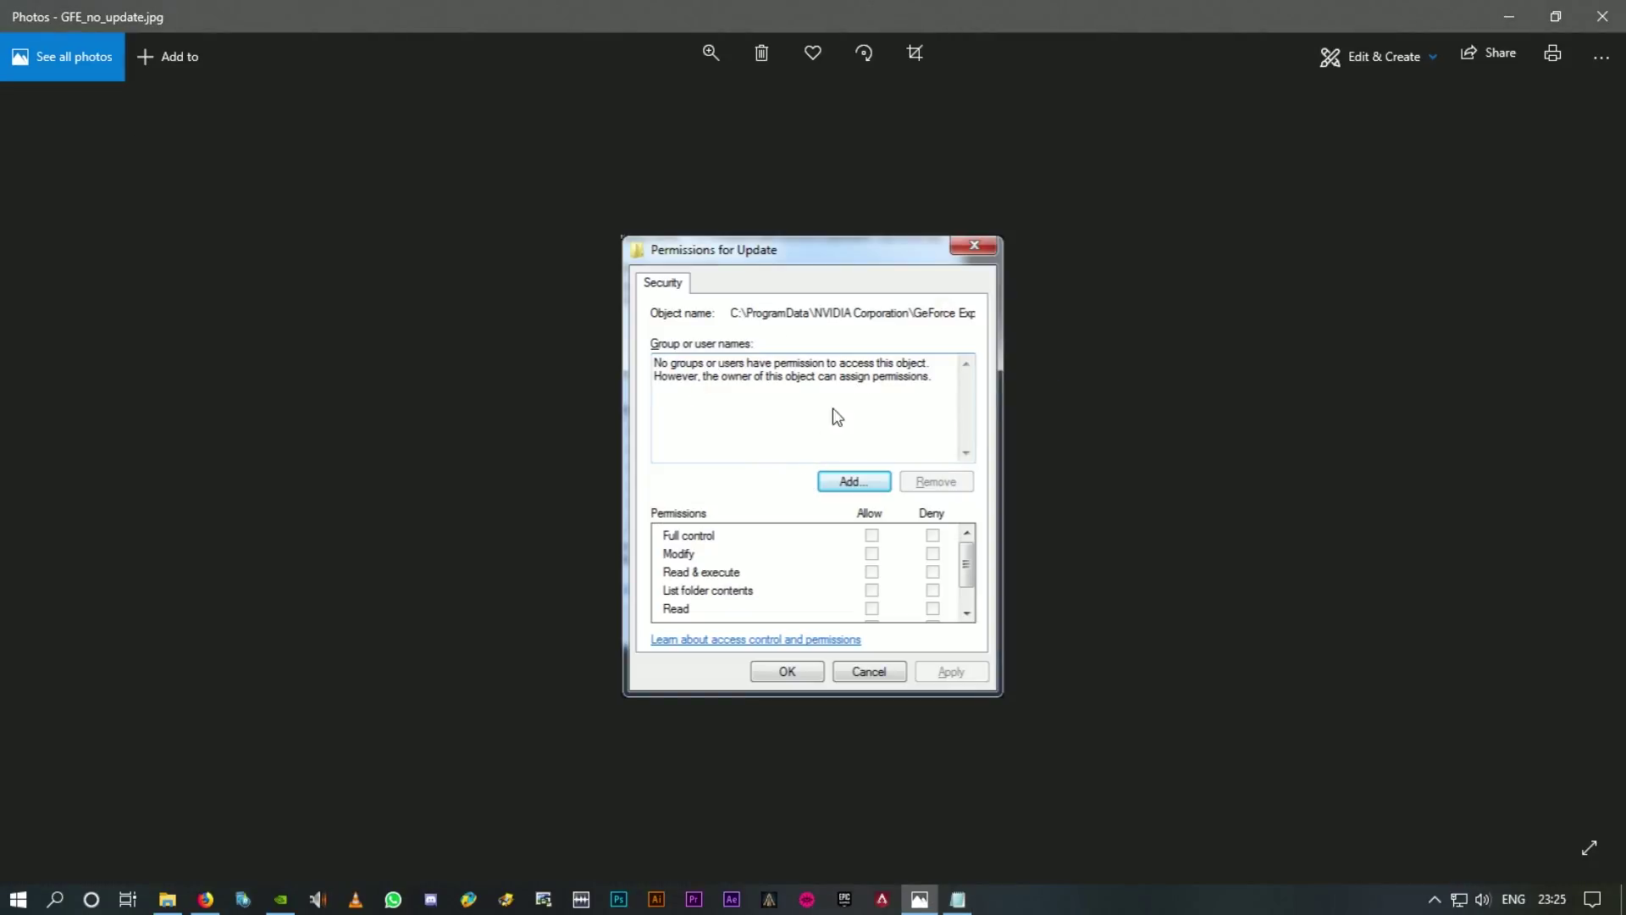
key("alt+Tab")
Step: Highlight 'security rights' in step 5 and check it against the empty permissions screenshot
left_click(901, 358)
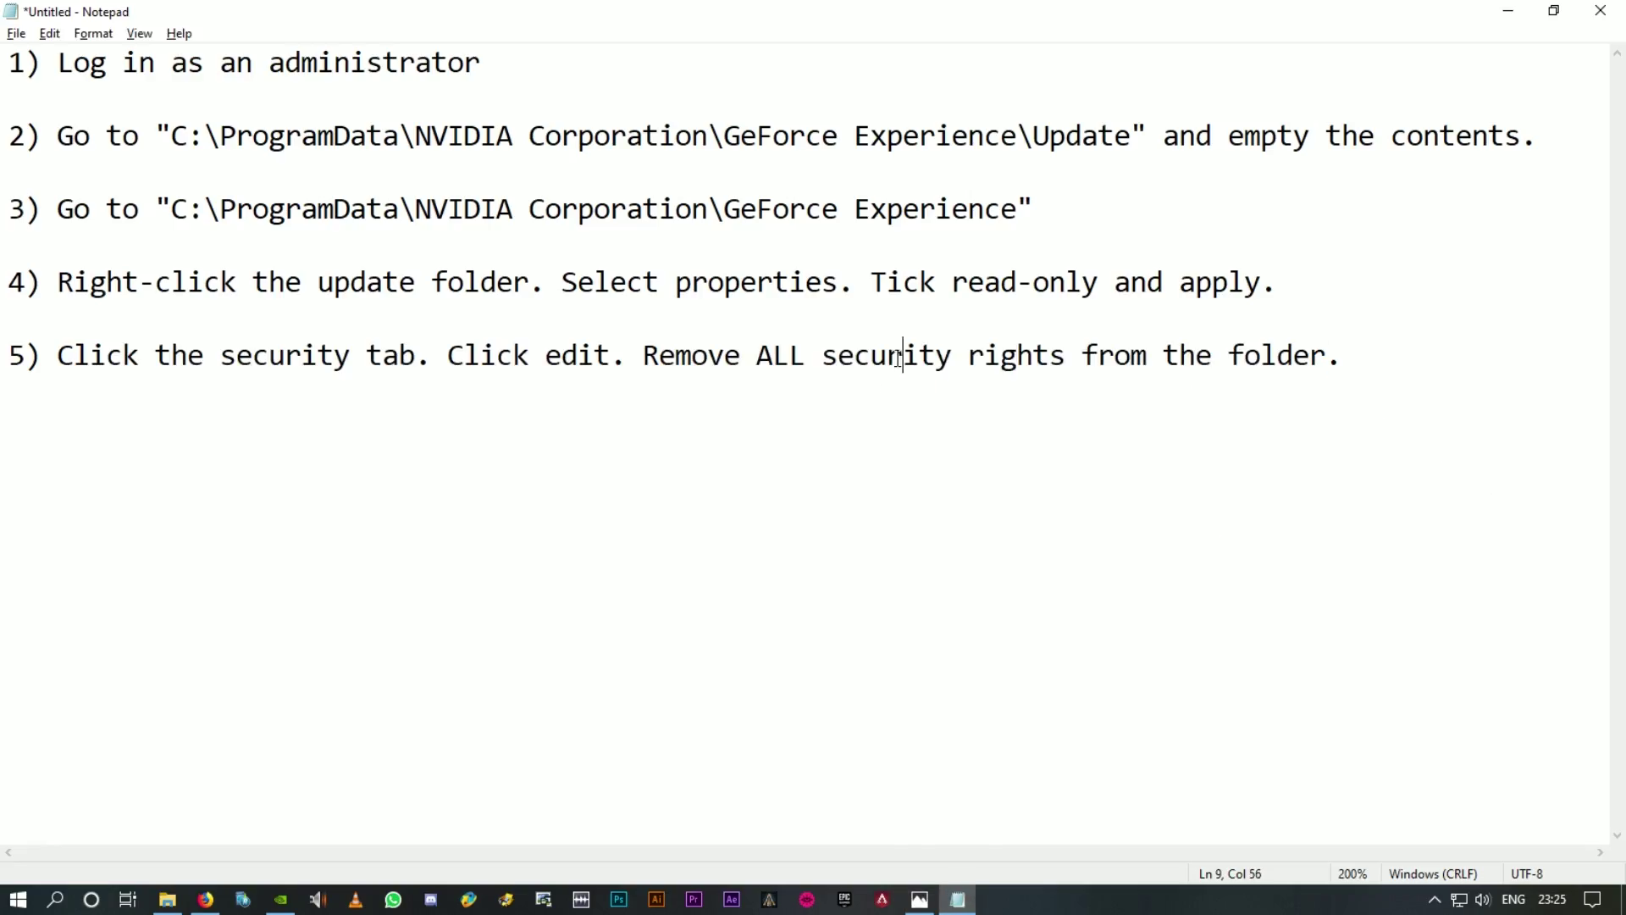
left_click_drag(901, 357, 1343, 356)
left_click(1337, 377)
key("alt+Tab")
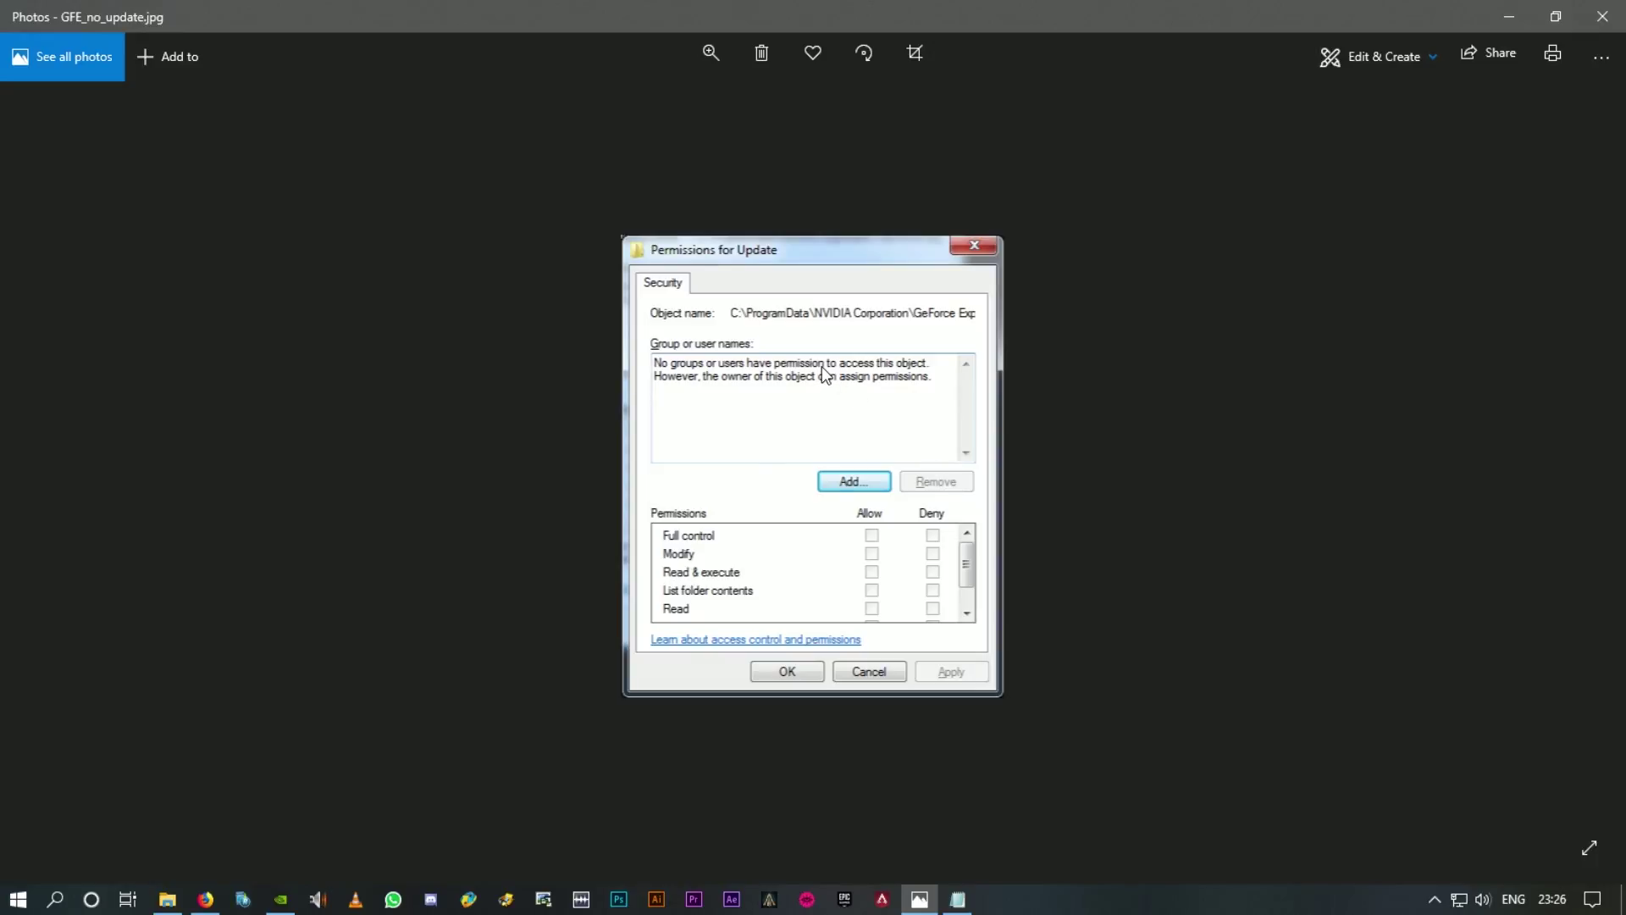
key("alt+Tab")
double_click(870, 356)
left_click_drag(870, 356, 992, 356)
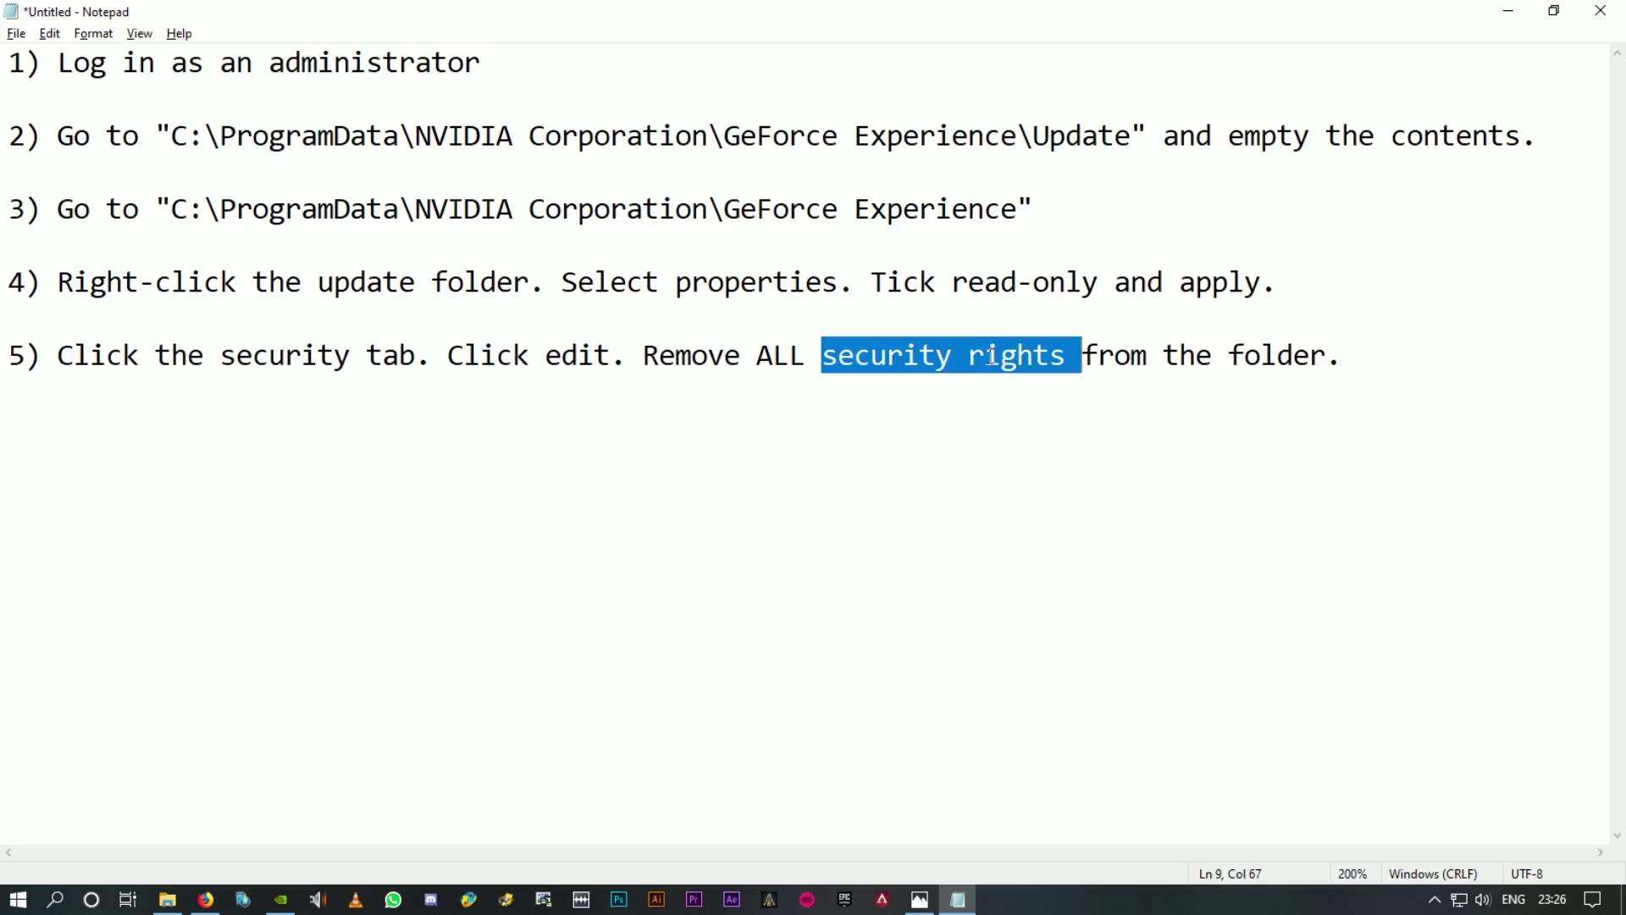
key("alt+Tab")
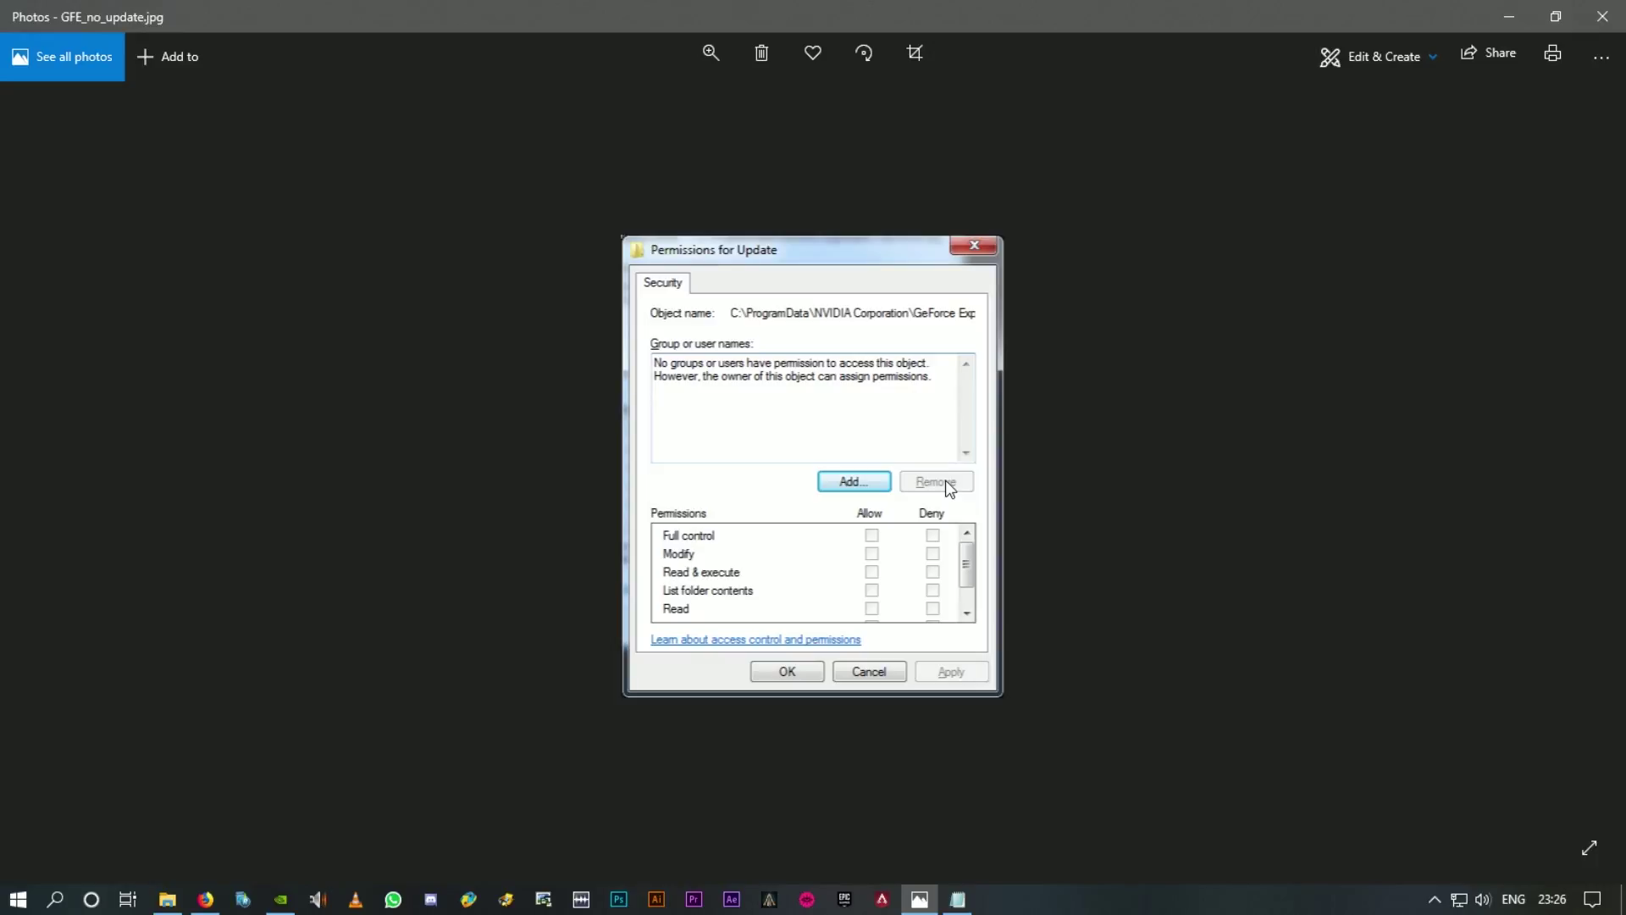
key("alt+Tab")
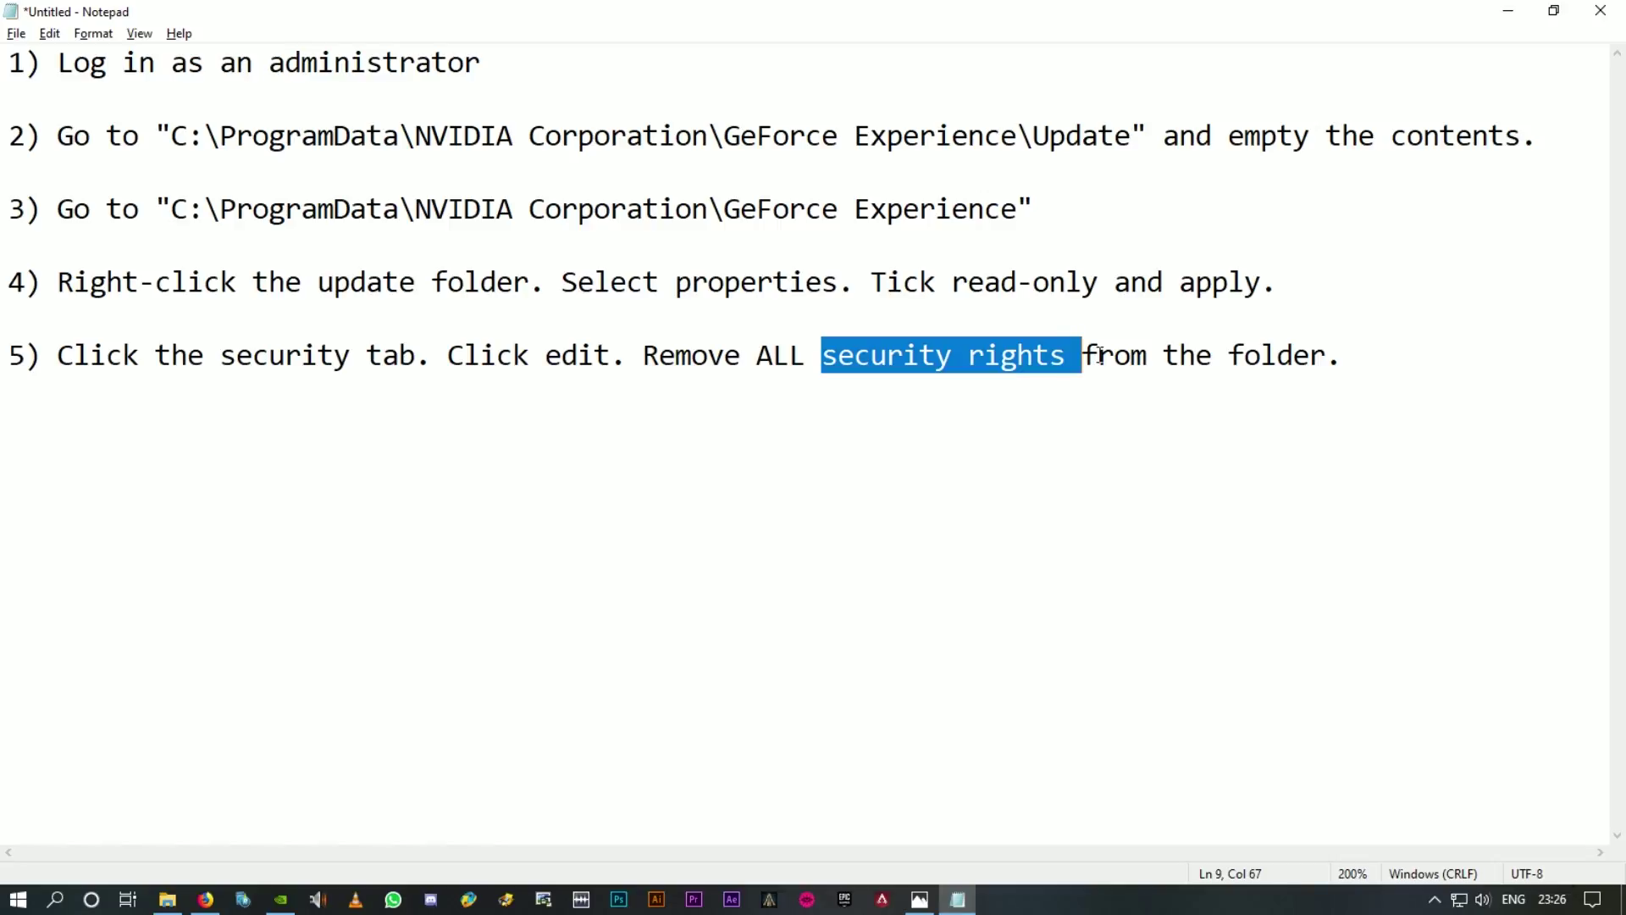
key("alt+Tab")
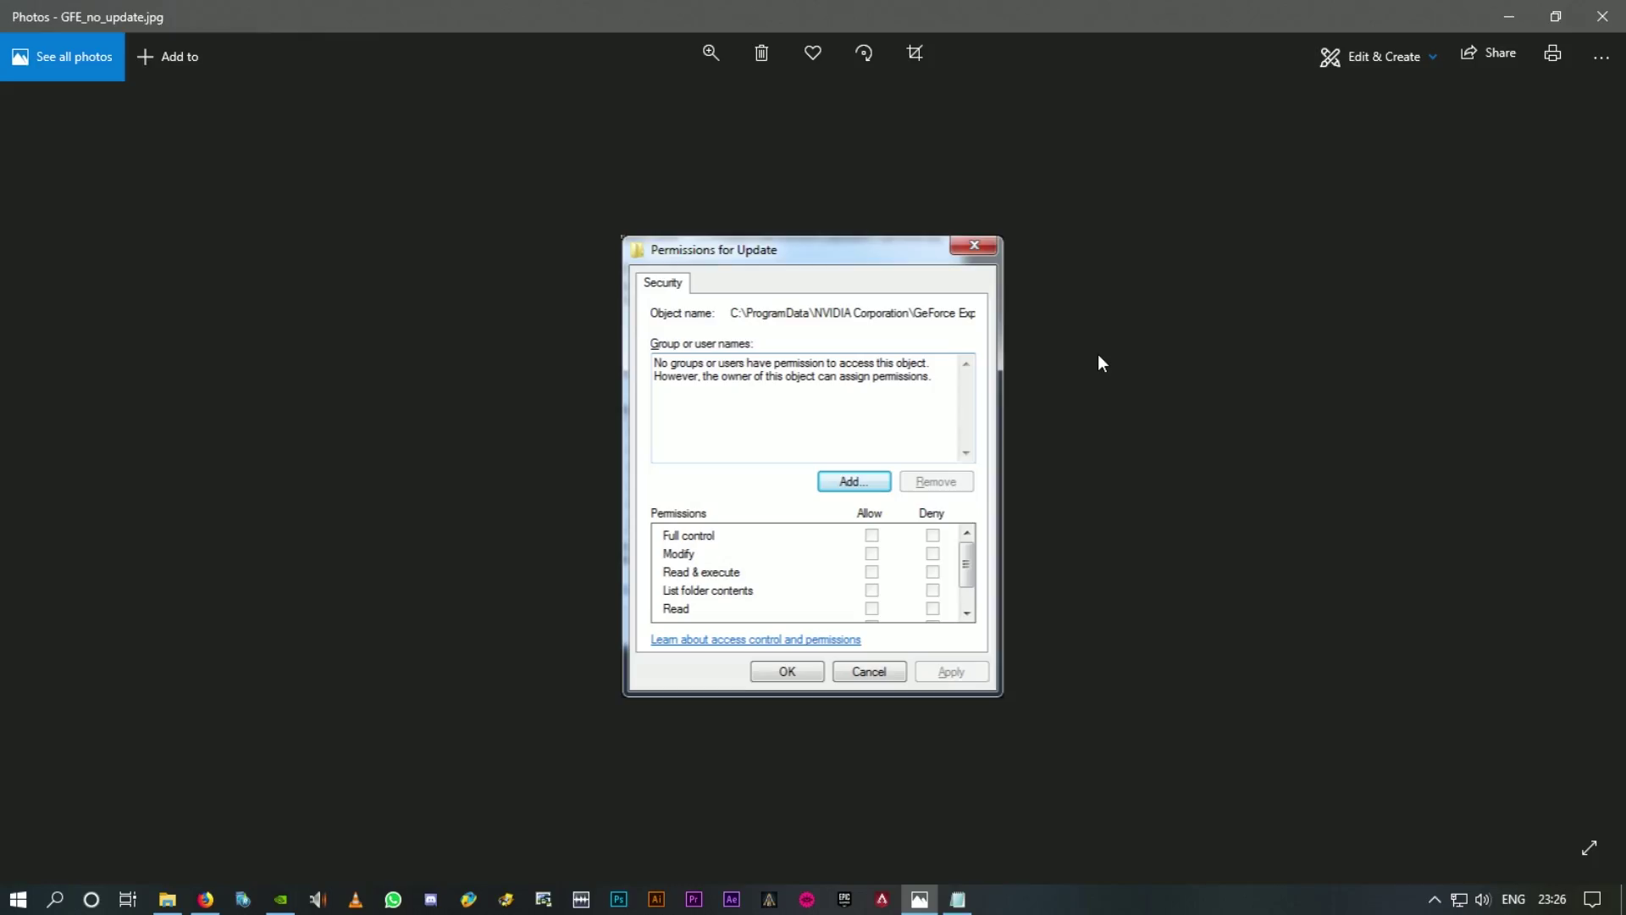